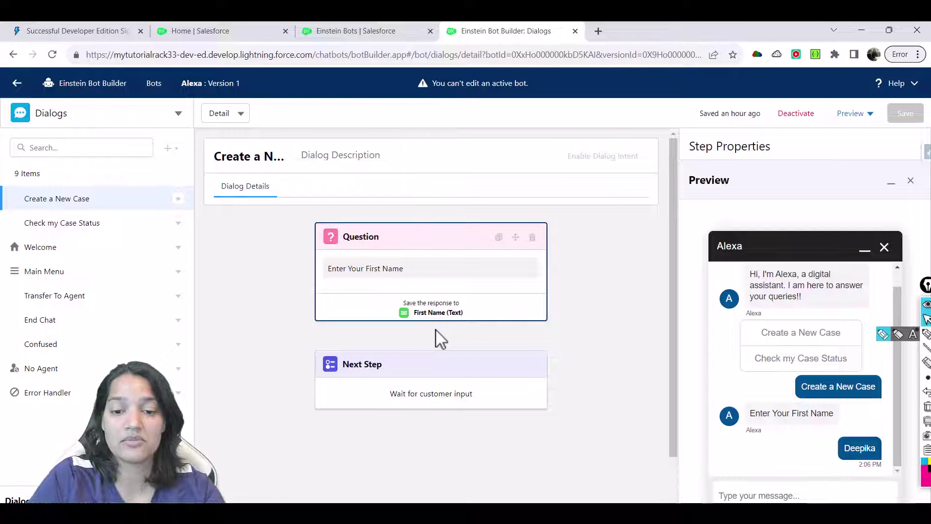
Step: Deactivate the bot and add a static question after the first-name question in the Create a New Case dialog
click(800, 116)
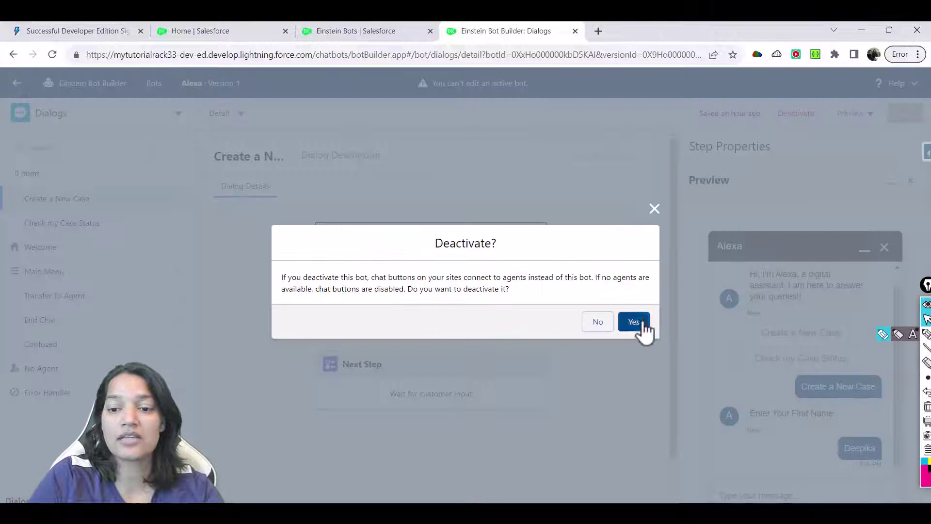
click(634, 322)
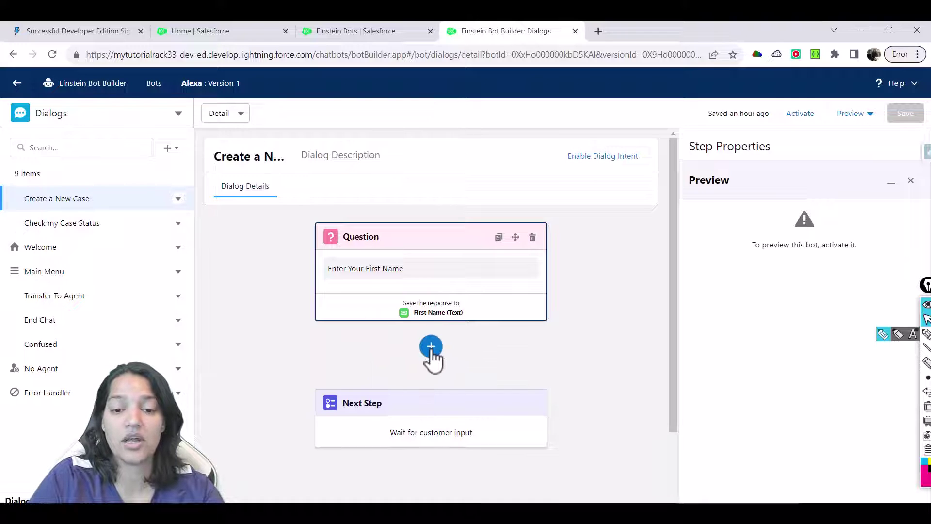
click(431, 347)
click(678, 332)
scroll(681, 349, down, 1)
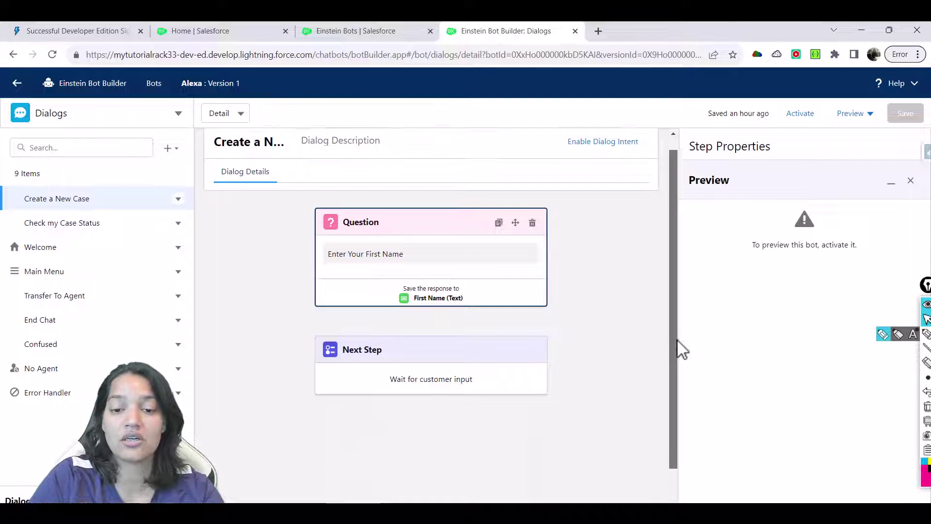
scroll(682, 349, down, 1)
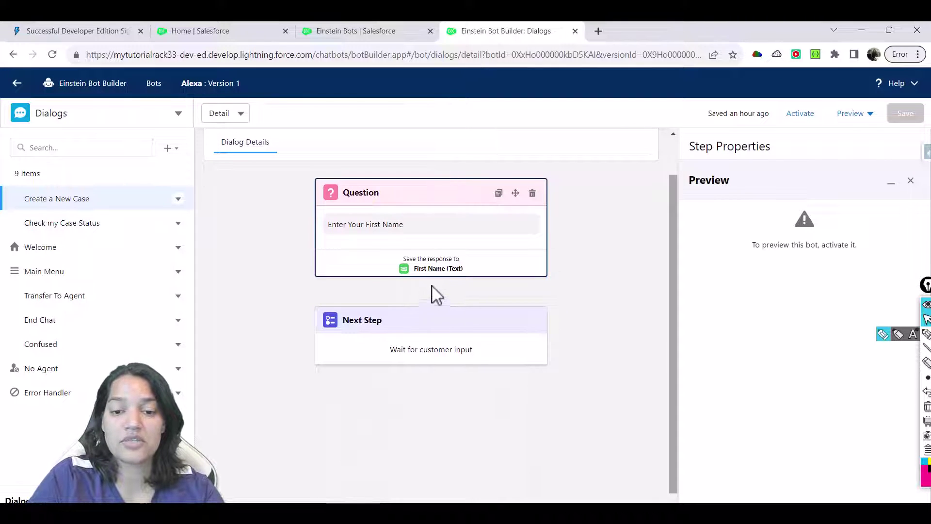
click(431, 303)
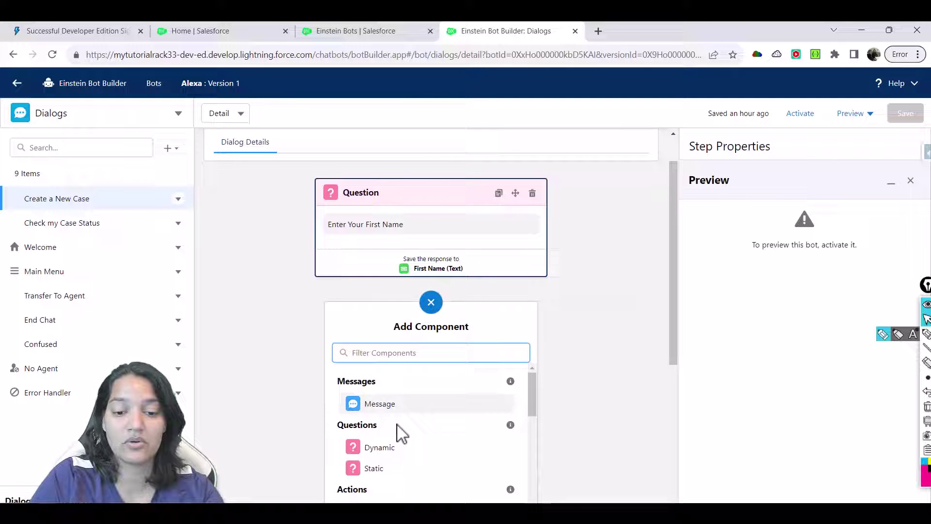
click(386, 468)
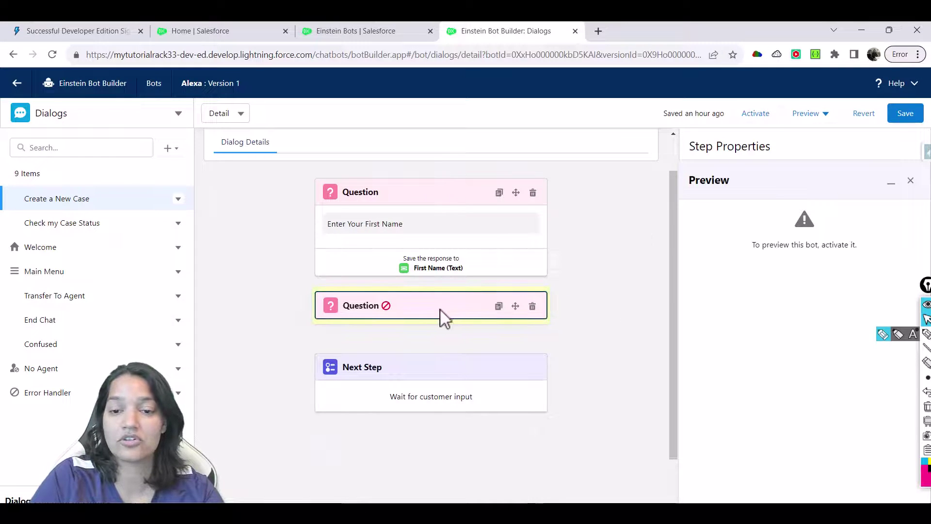
Step: Minimize the bot preview and set the new question's text to "What is your last Name?"
click(891, 180)
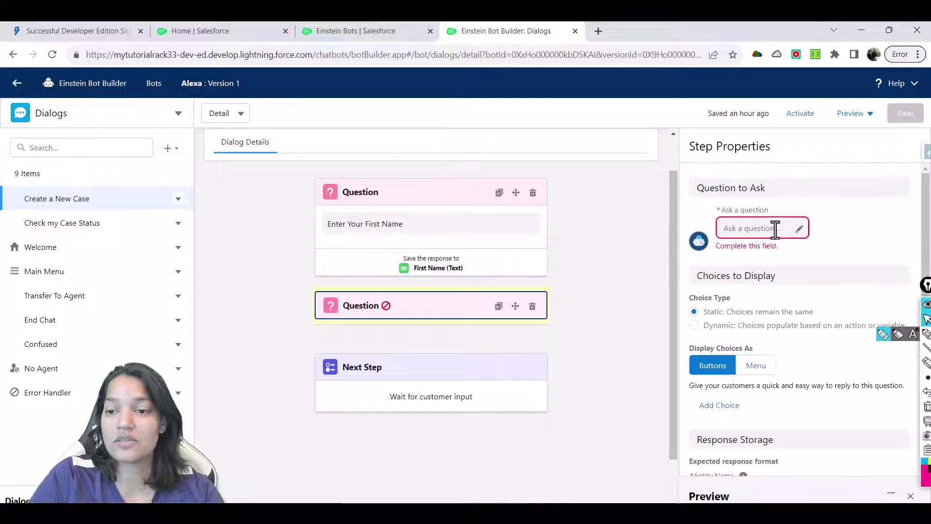
click(773, 228)
text(What is)
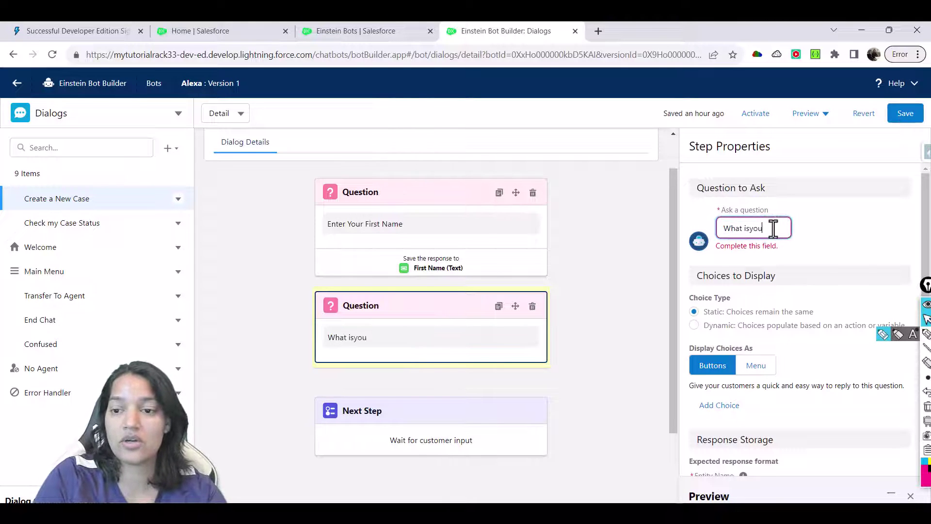
text( your last Nam)
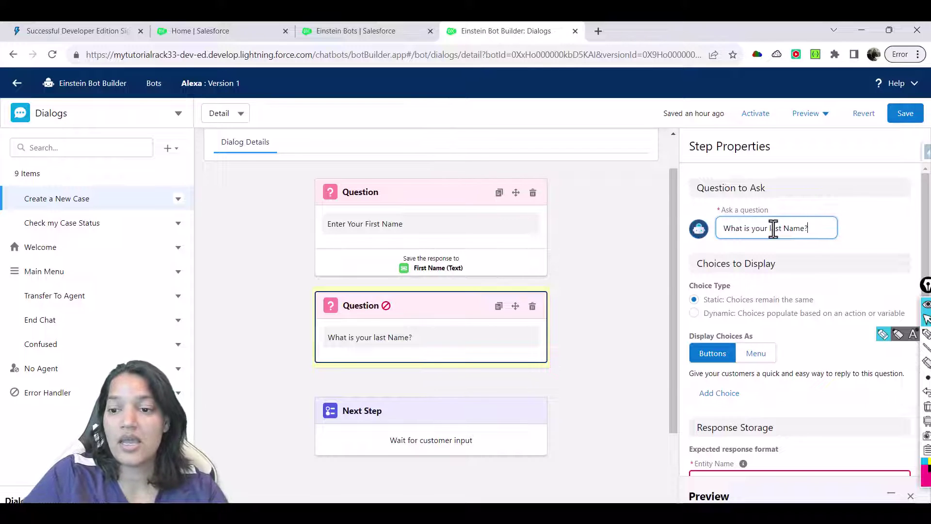
text(e?)
Step: Set the last-name question's expected response entity to [System] Text (Text)
scroll(776, 315, down, 3)
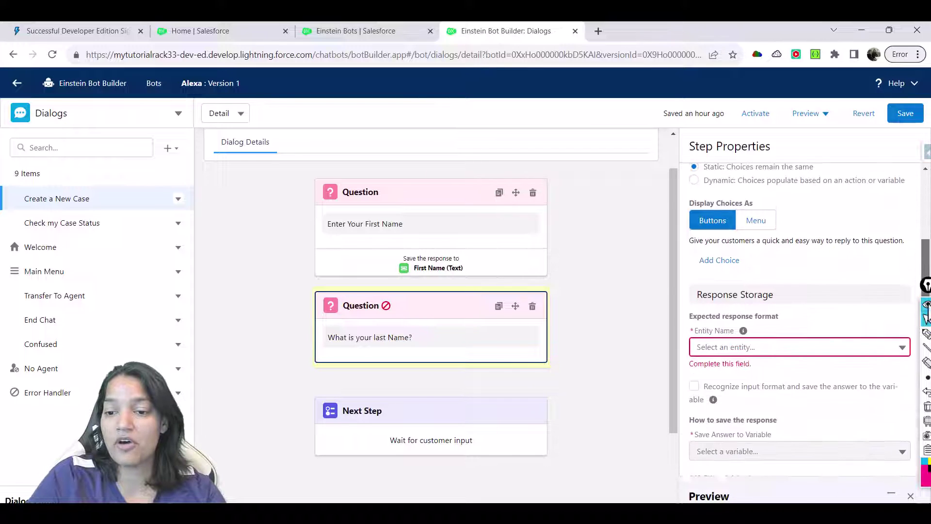
click(764, 330)
text(text)
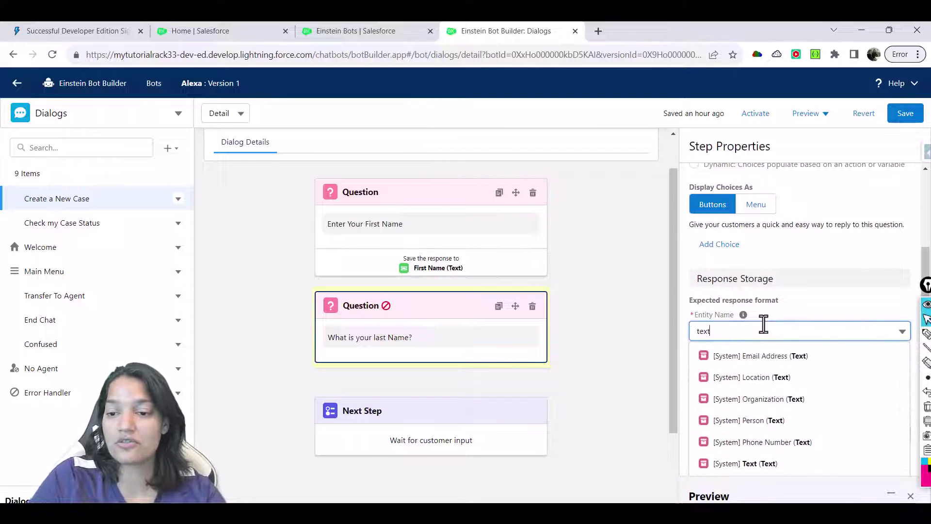
click(752, 465)
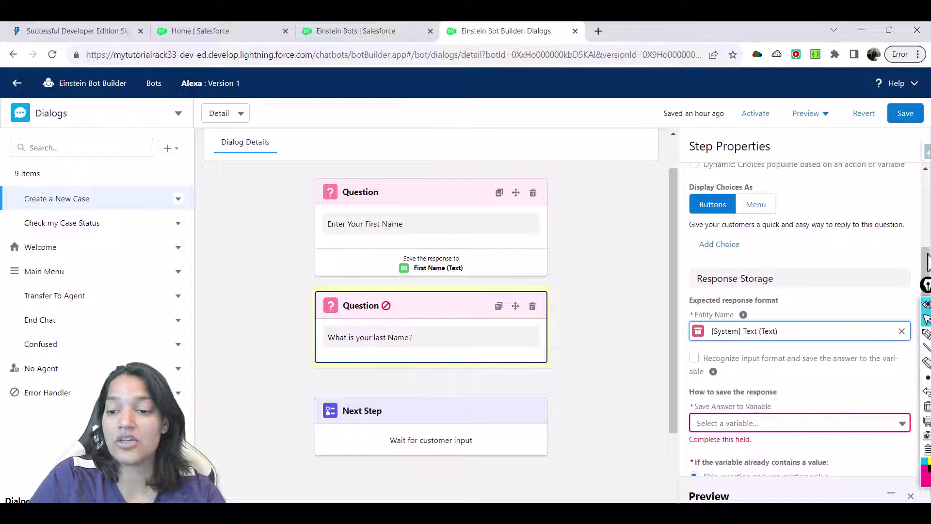
Step: Save the last-name question's answer to a new custom text variable named "Last Name"
scroll(800, 316, down, 2)
click(778, 362)
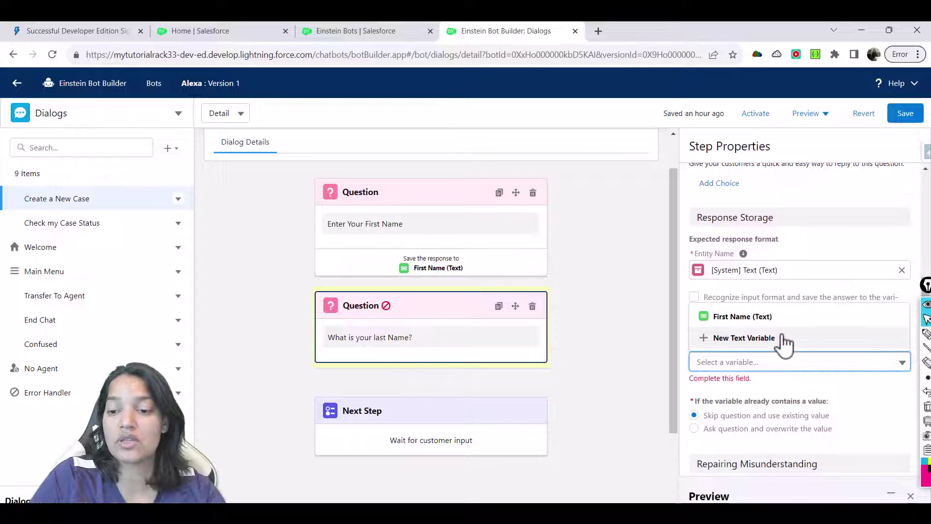
click(784, 340)
click(377, 290)
text(La)
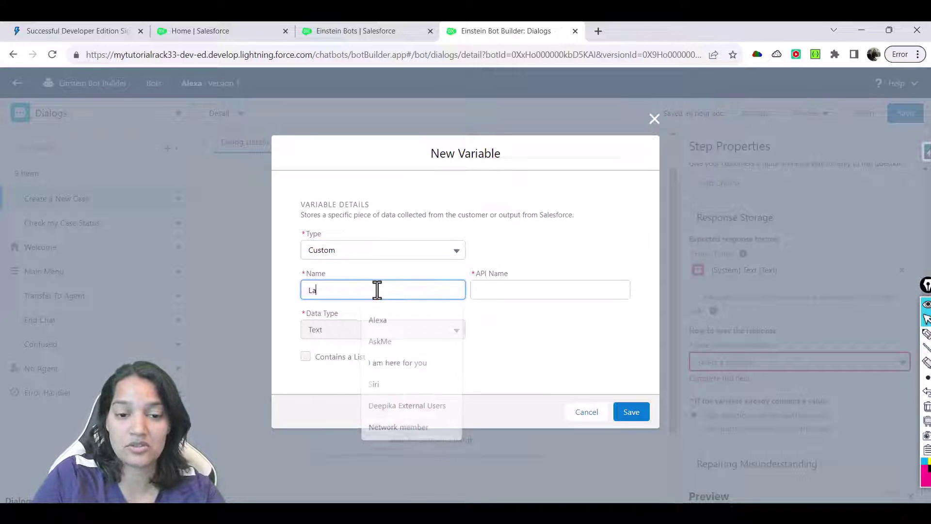
text(st Name)
key(Tab)
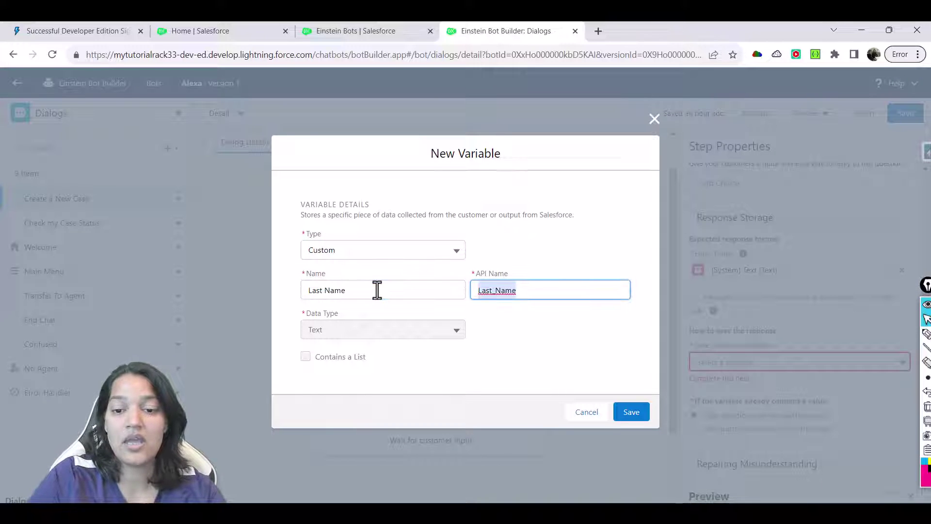
click(635, 416)
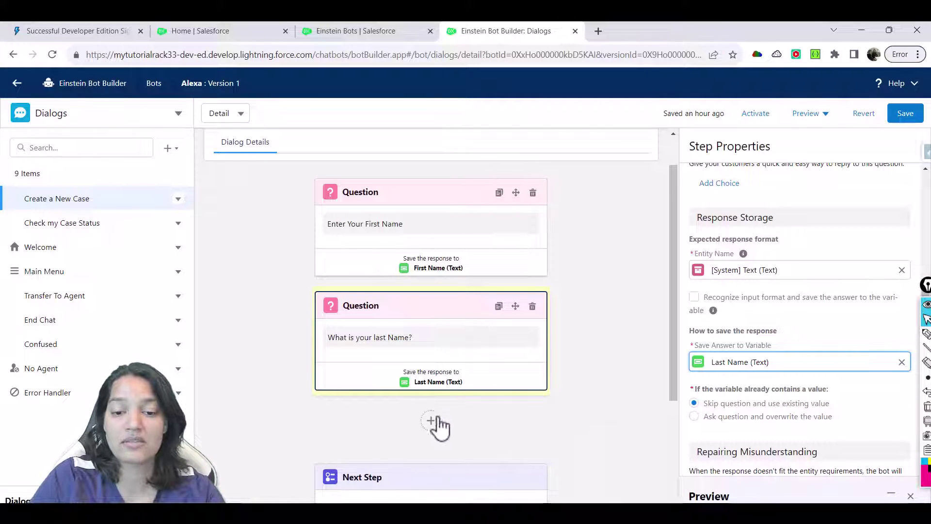
Step: Add another static question below the last-name question
click(436, 425)
drag(679, 333, 673, 386)
mouse_move(430, 381)
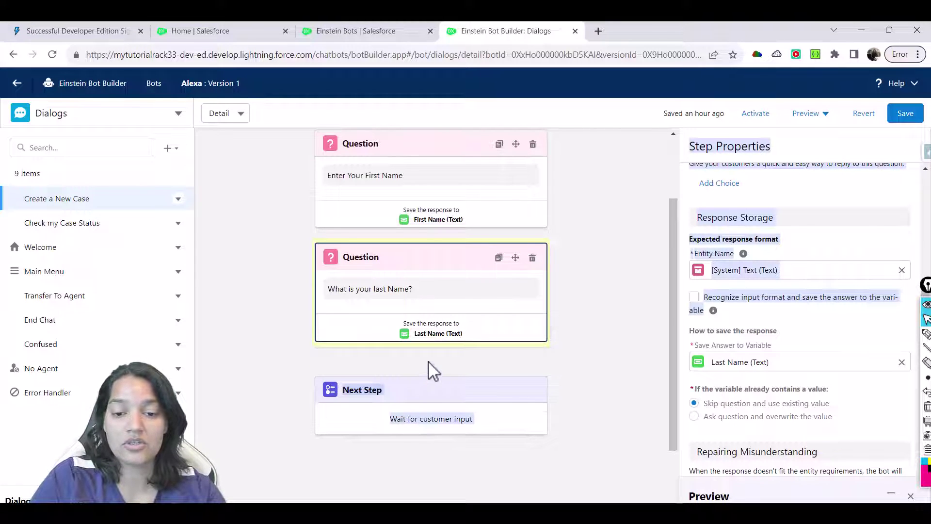
click(431, 372)
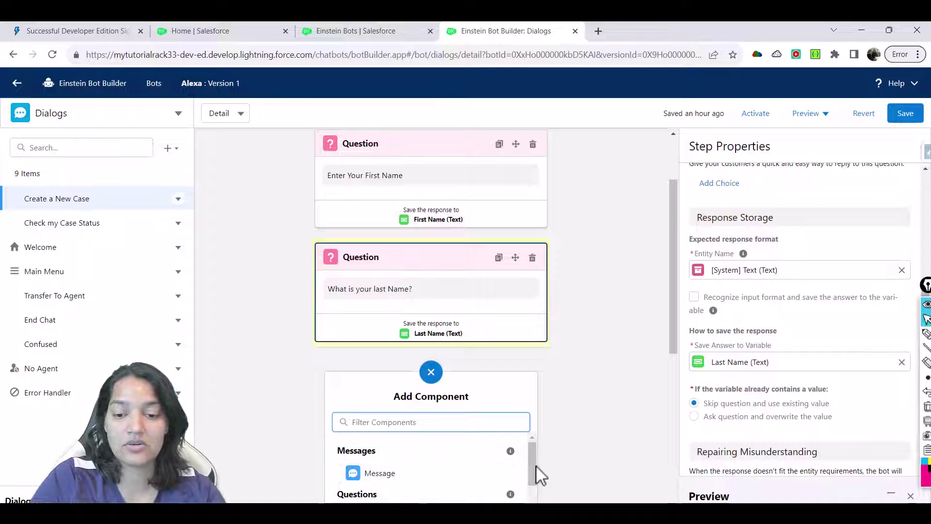
drag(536, 466, 536, 494)
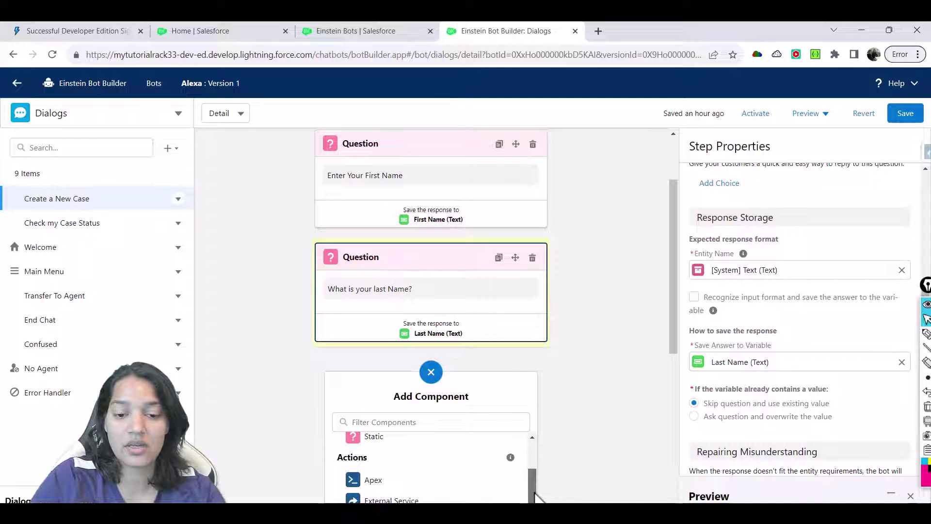
click(420, 440)
Step: Enter "What is your Company name?" as the text of the new question
click(749, 228)
text(What)
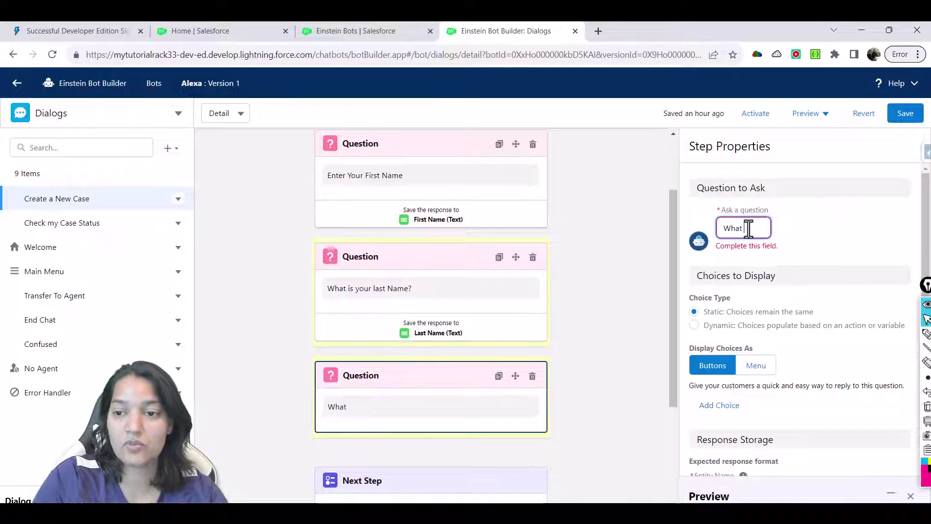
text( is your Coma)
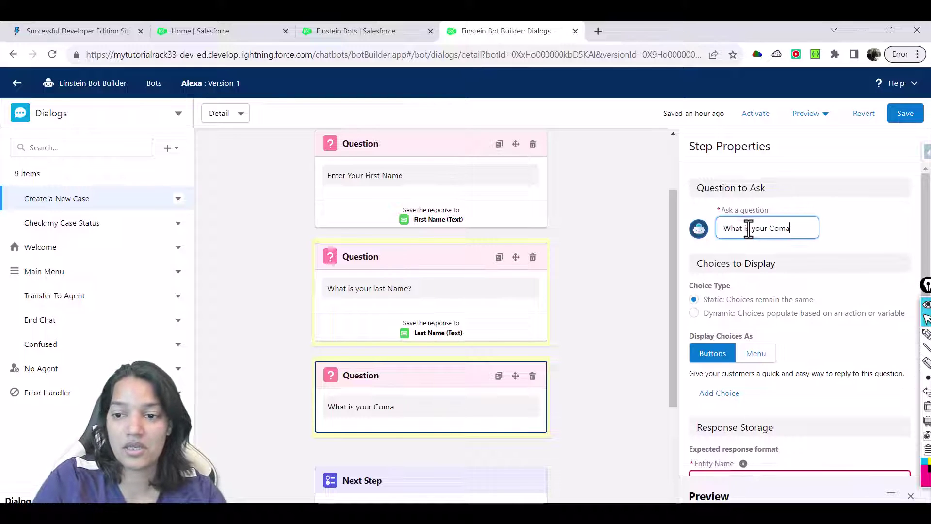
key(BackSpace)
text(pany name?)
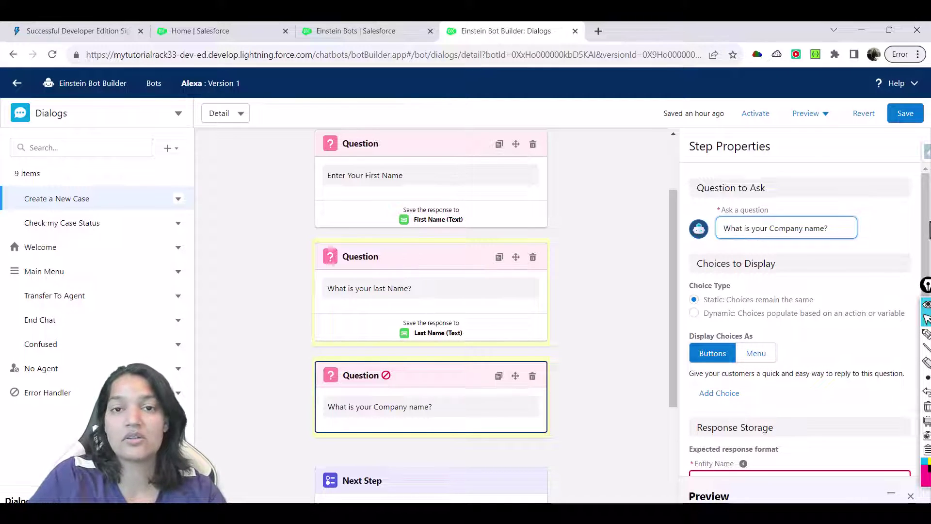
Step: Set the company-name question's expected response entity to [System] Text (Text)
drag(927, 228, 927, 281)
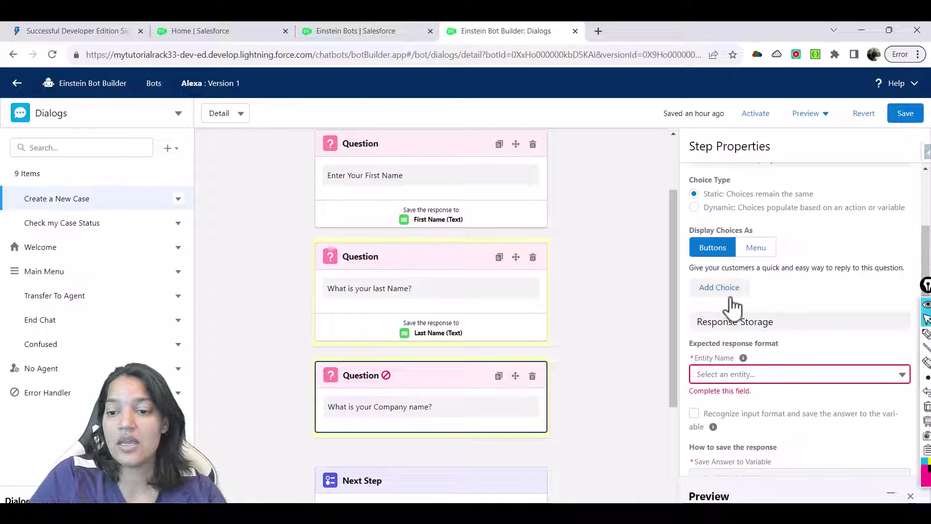
click(732, 373)
click(749, 332)
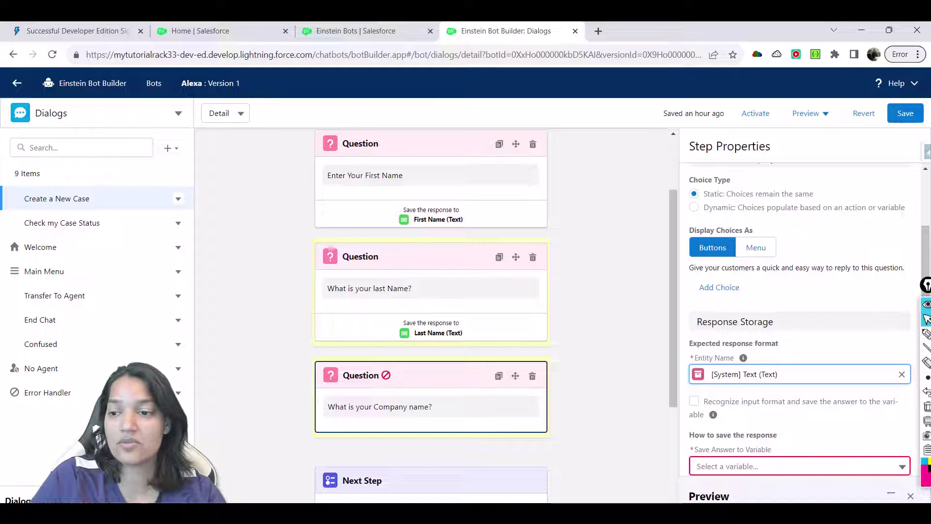
Step: Save the company-name question's answer to a new custom text variable named "Company"
scroll(859, 229, down, 2)
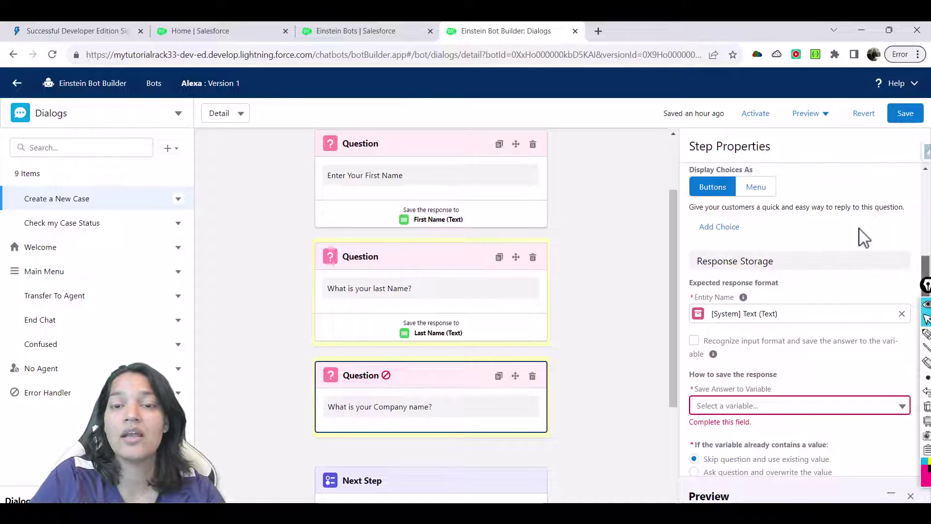
click(737, 404)
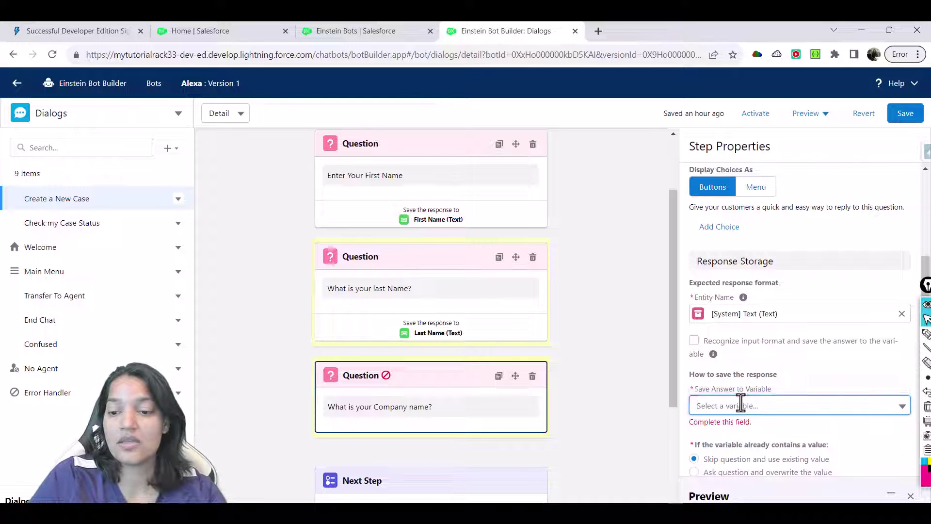
click(742, 383)
click(403, 286)
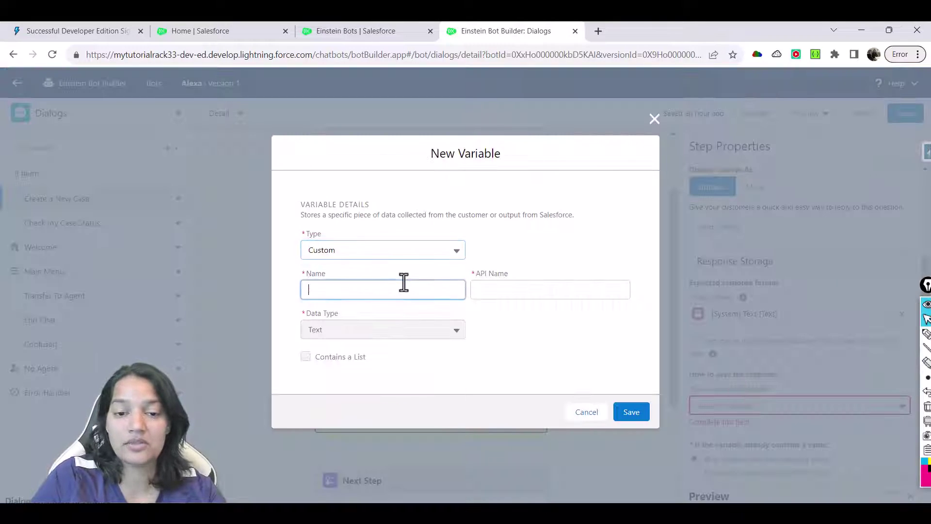
text(C)
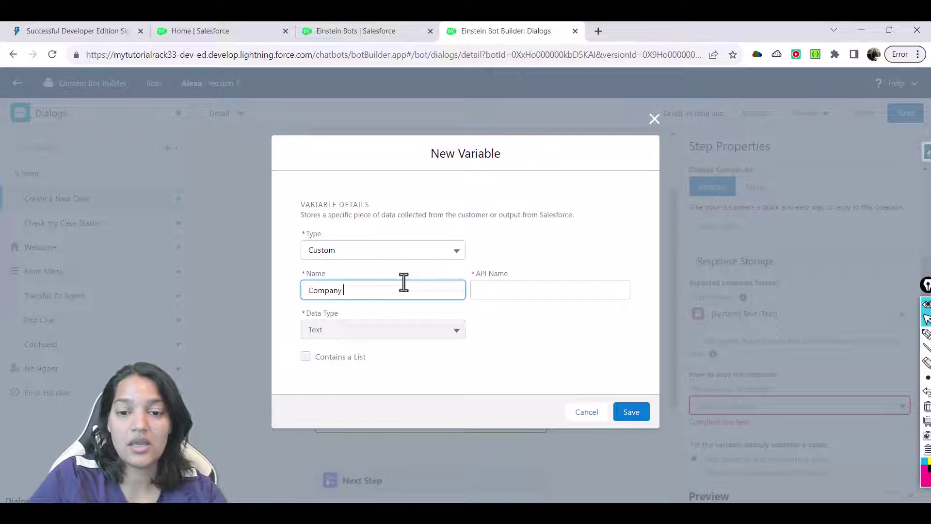
text(ompany)
key(Tab)
click(348, 281)
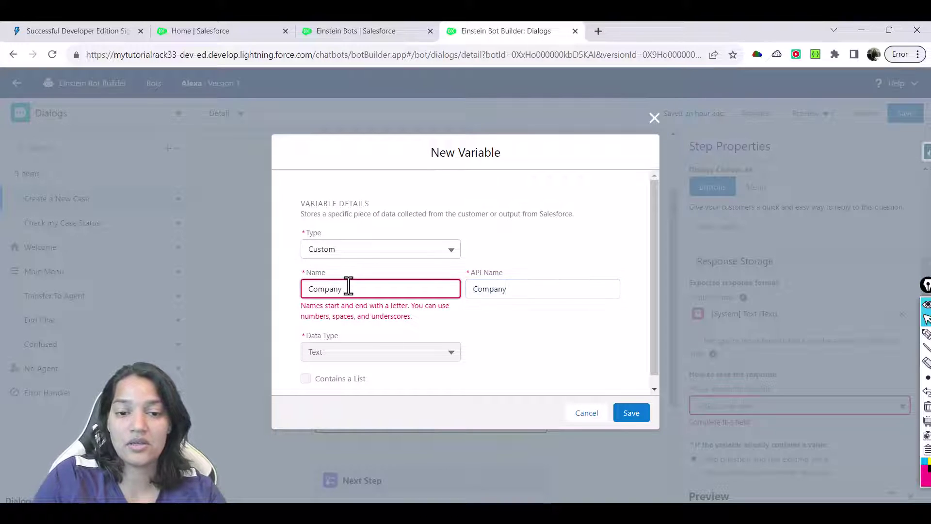
key(Tab)
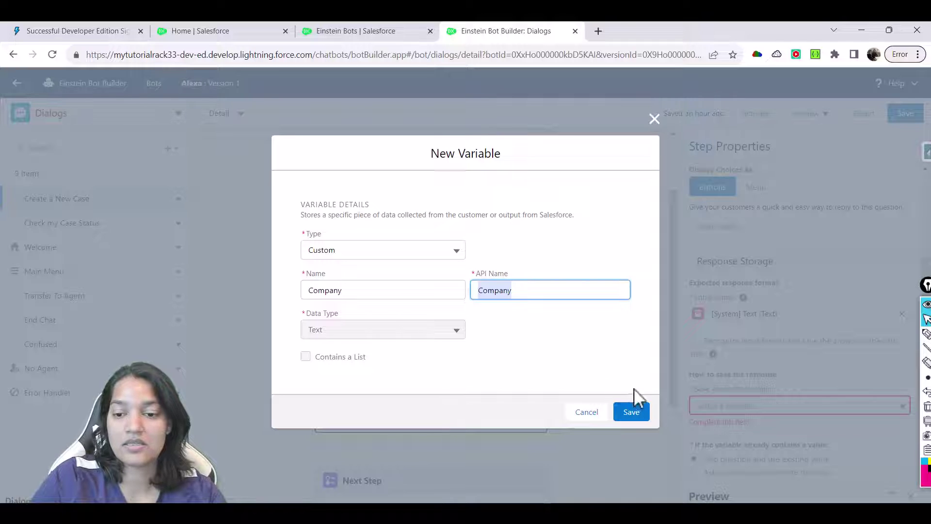
click(631, 412)
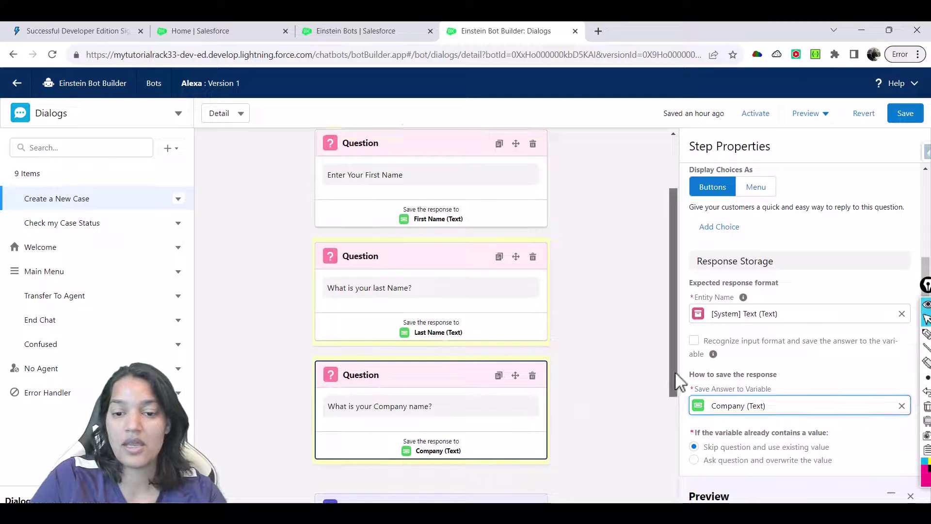
Step: Add a further static question between the company-name question and the Next Step block
scroll(478, 402, down, 3)
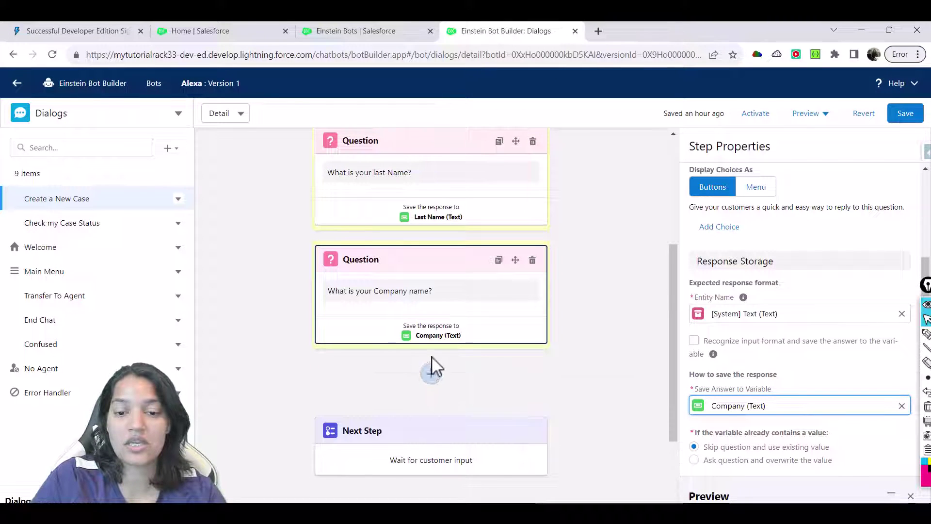
click(431, 374)
click(664, 345)
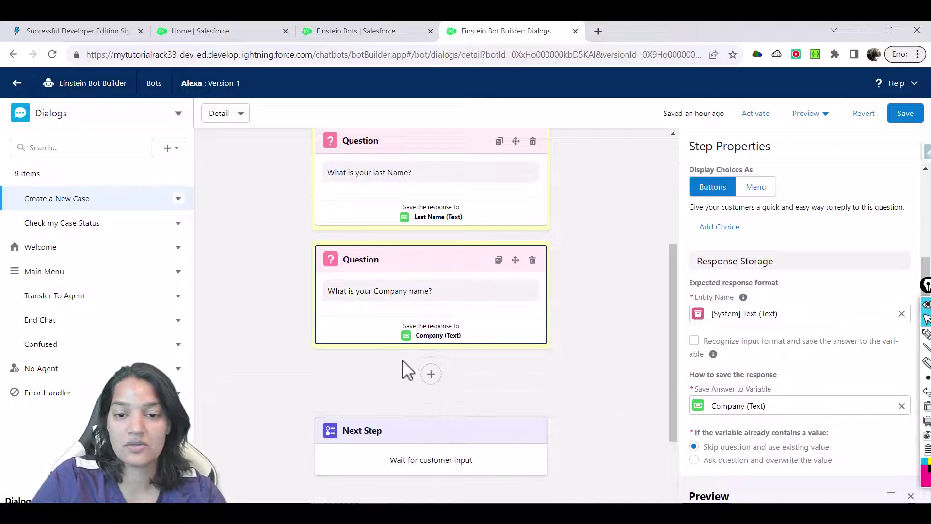
click(432, 376)
scroll(536, 478, down, 2)
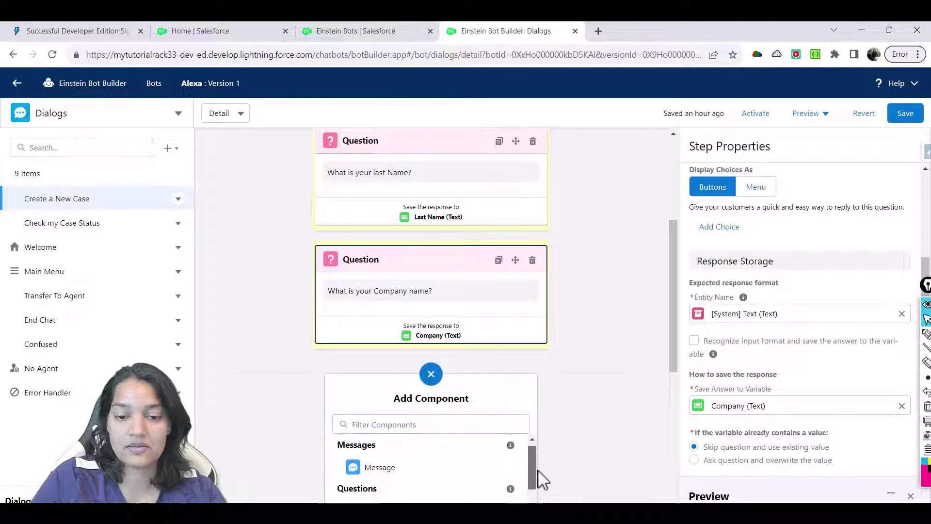
click(432, 477)
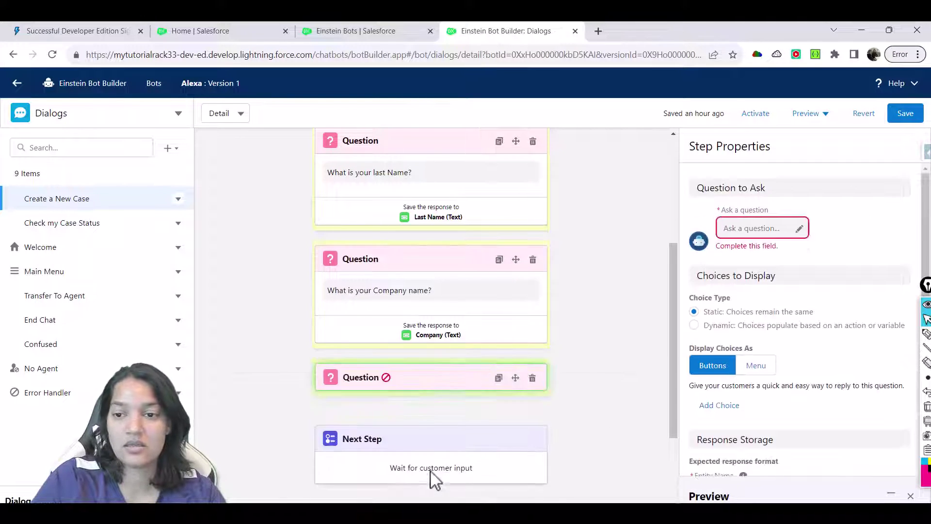
Step: Enter "Tell me about the issue briefly" as the text of the new question
click(755, 229)
text(Tel)
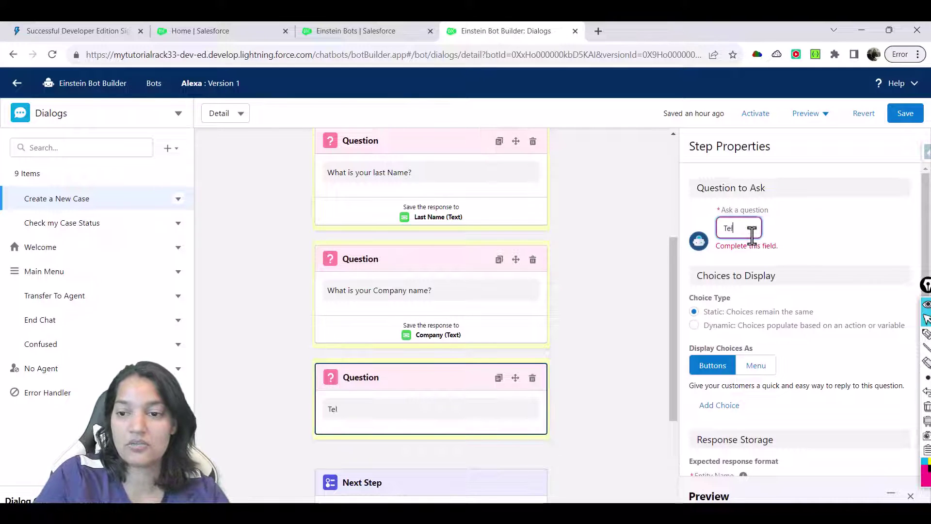
text(l me about yo)
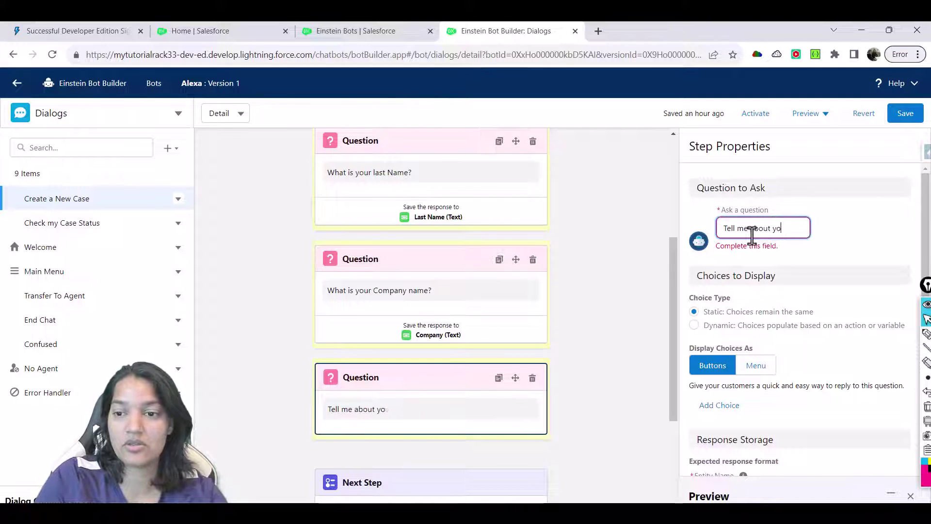
text(ur Case)
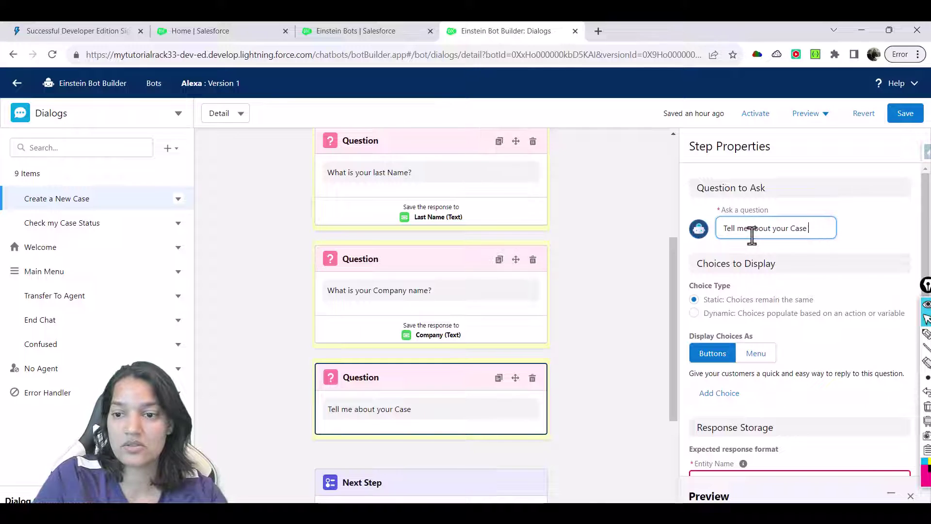
key(BackSpace)
key(BackSpace)
key(BackSpace)
key(BackSpace)
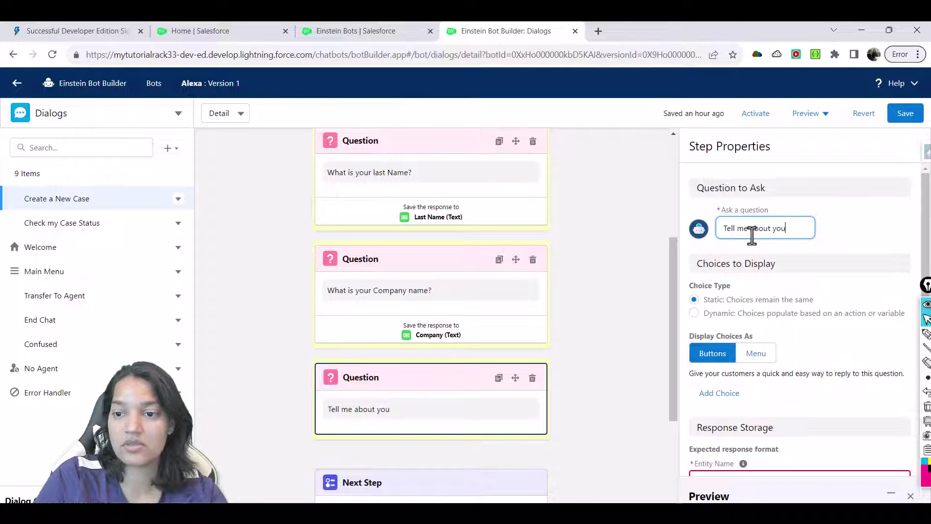
text(the issue)
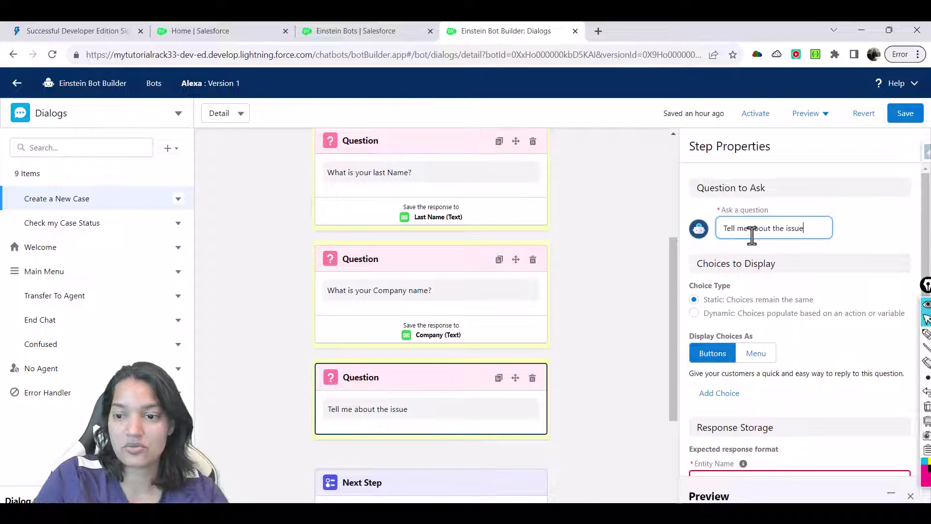
text( bre)
text(if)
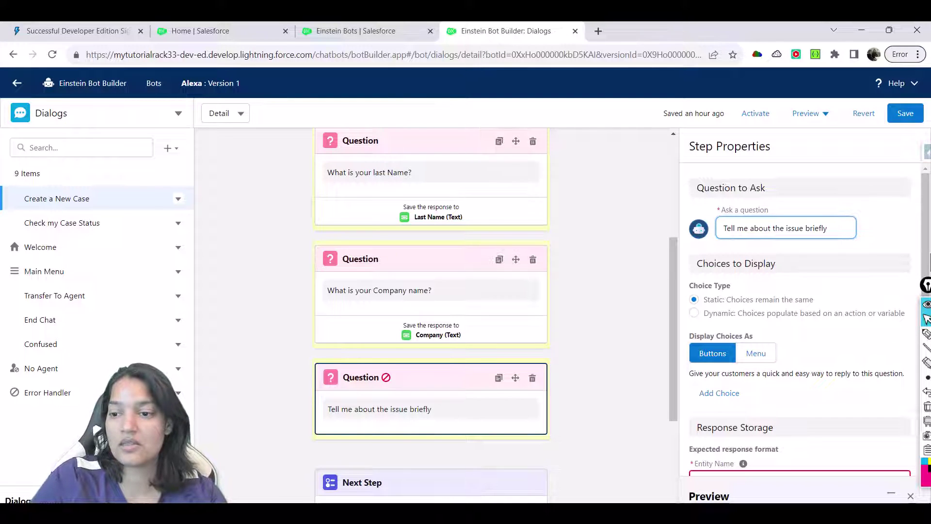
Step: Set the issue question's expected response entity to [System] Text (Text)
scroll(924, 240, down, 3)
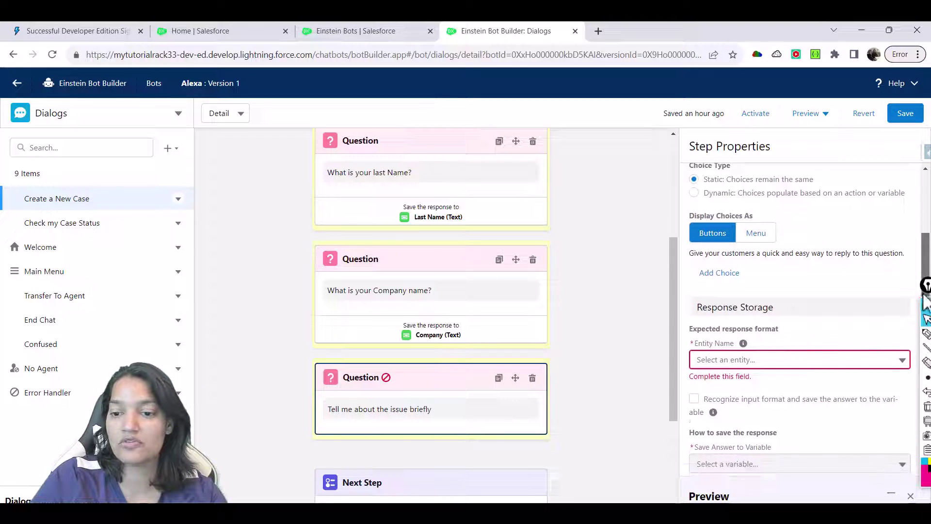
click(754, 353)
click(759, 309)
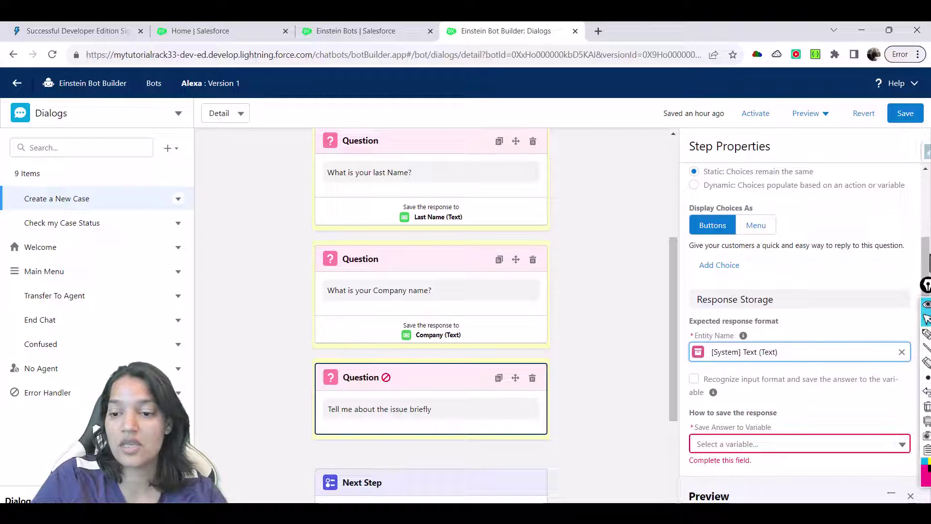
Step: Save the issue question's answer to a new custom text variable named "Case Description"
scroll(801, 321, down, 2)
click(740, 353)
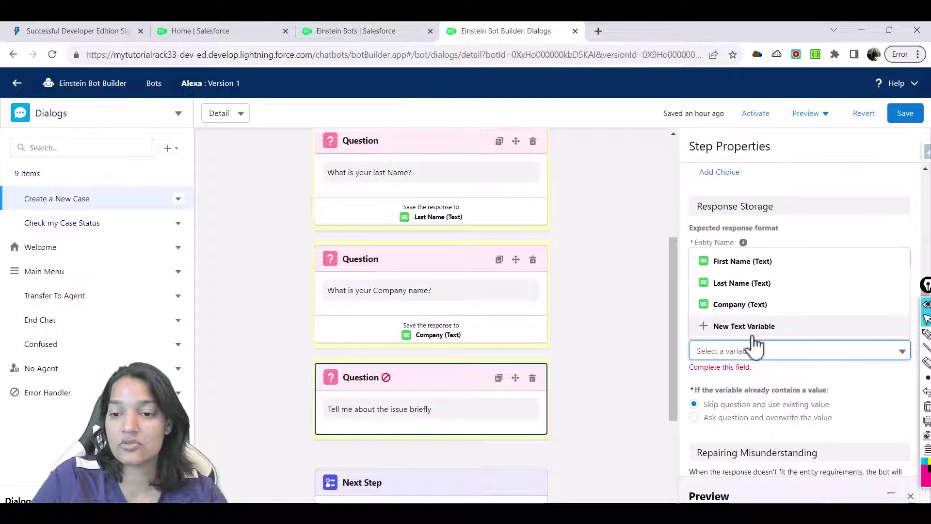
click(753, 333)
click(449, 292)
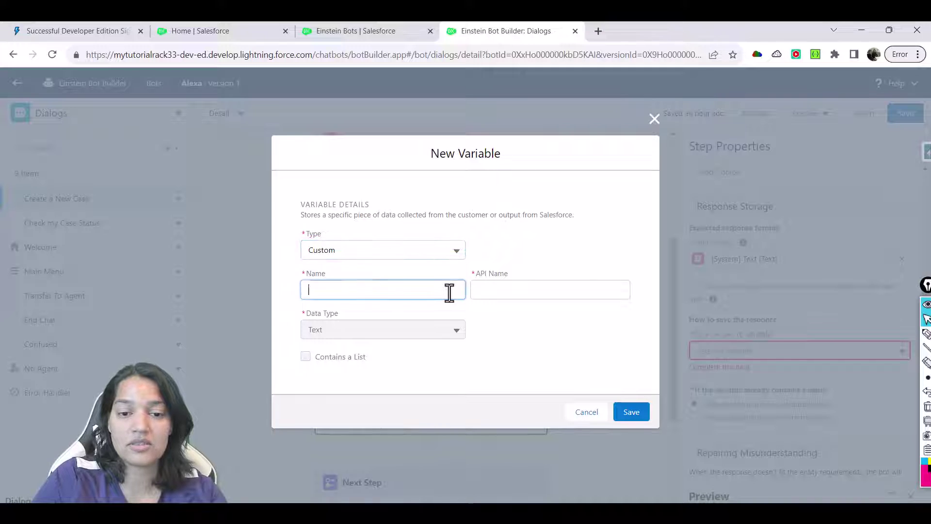
text(Case Description)
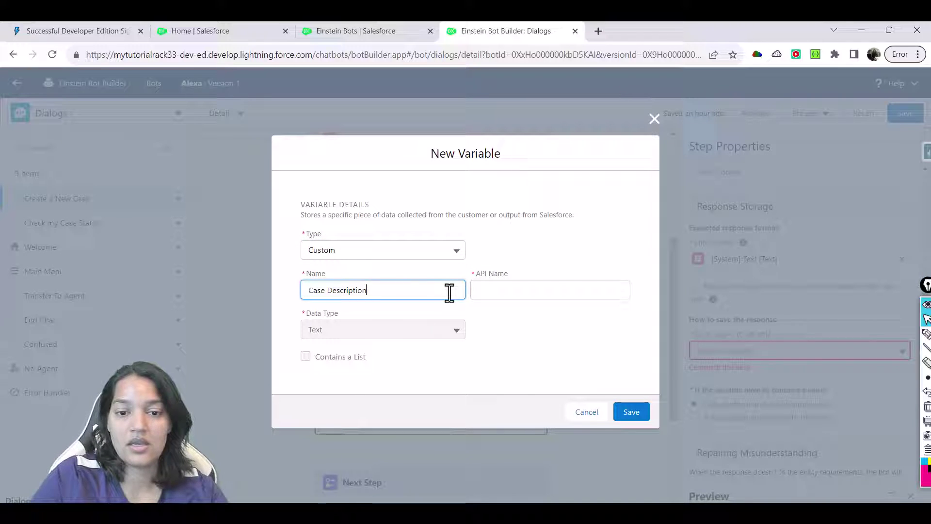
key(Tab)
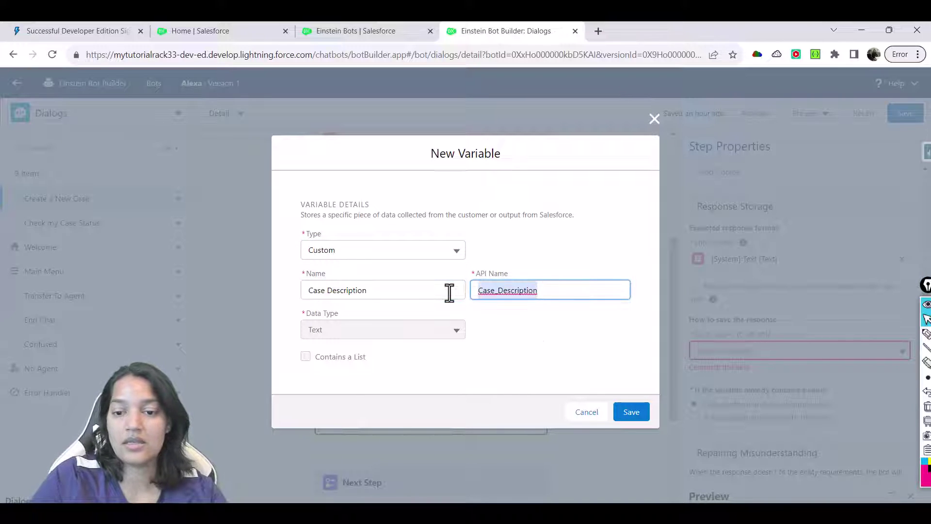
click(630, 420)
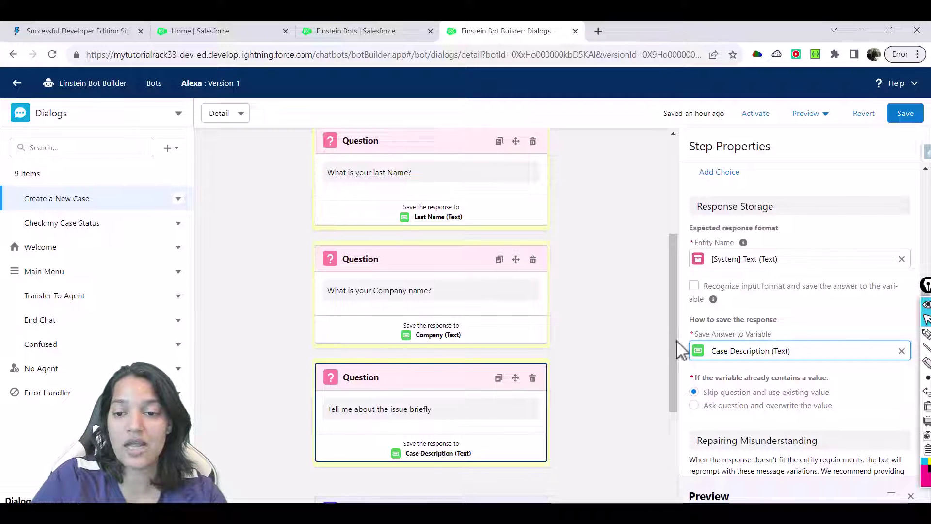
Step: Add a static question between the issue question and the Next Step block, with the text "Enter your Phone Number"
drag(678, 351, 674, 384)
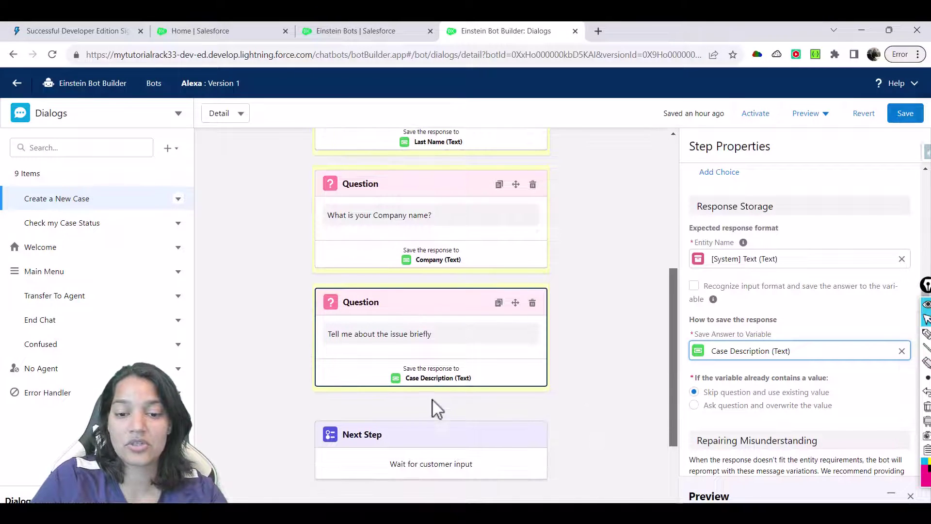
click(430, 416)
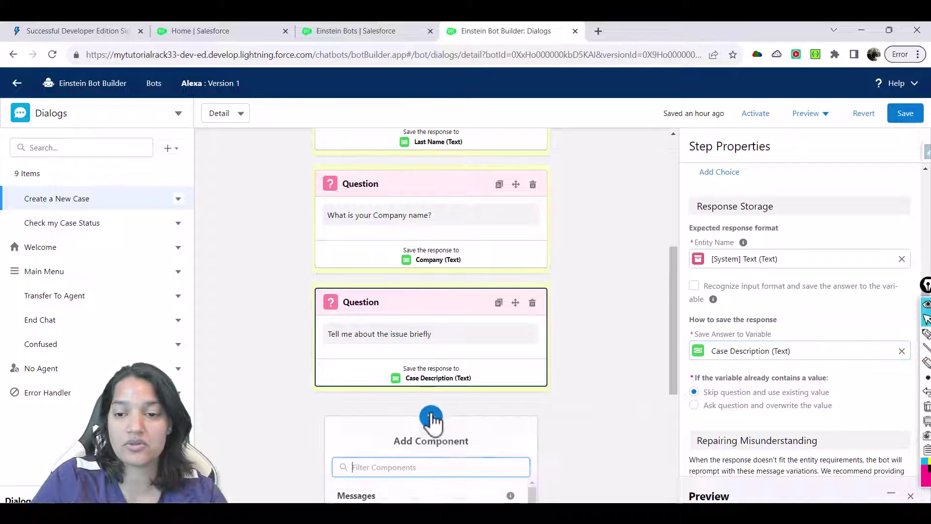
click(558, 423)
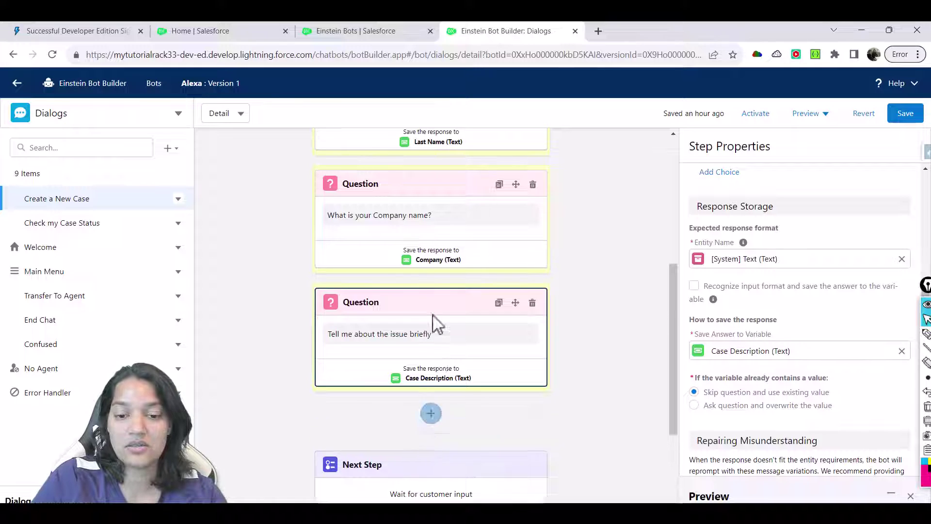
click(431, 412)
click(395, 473)
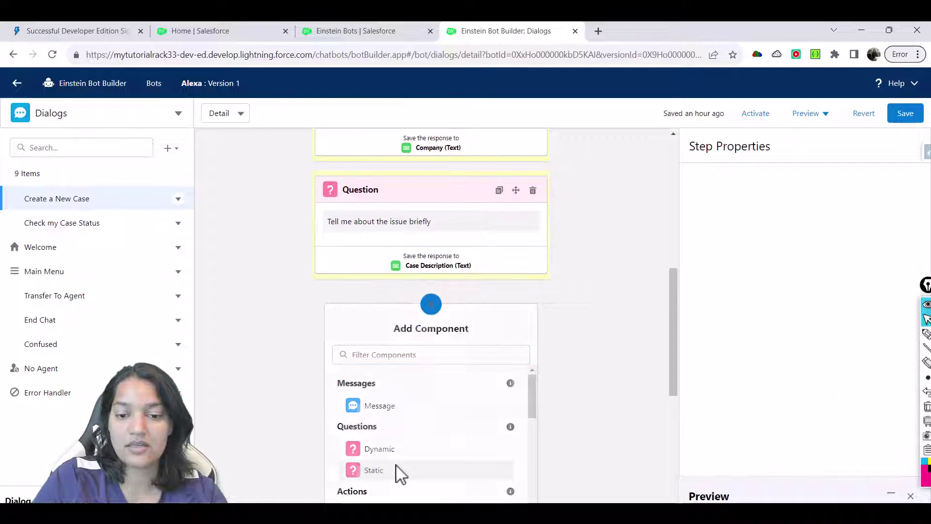
text(Enter y)
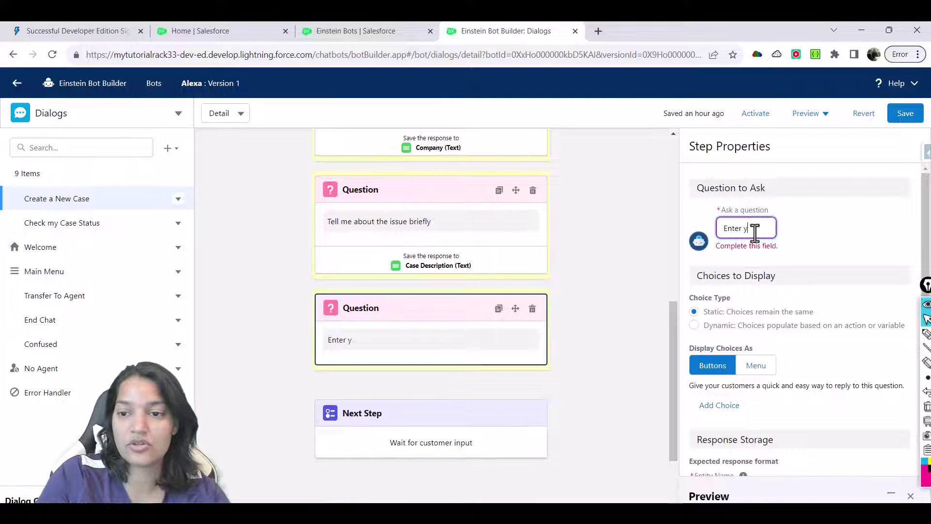
text(our Phone)
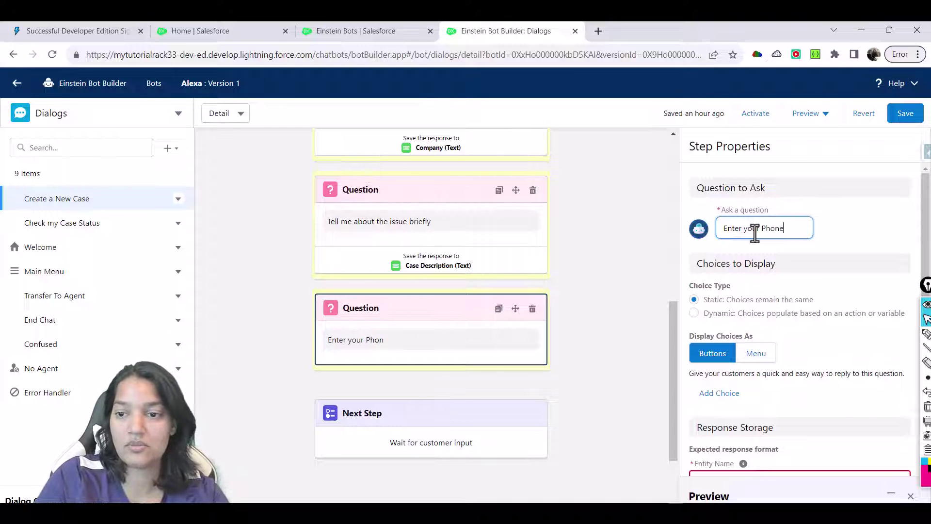
text( Number)
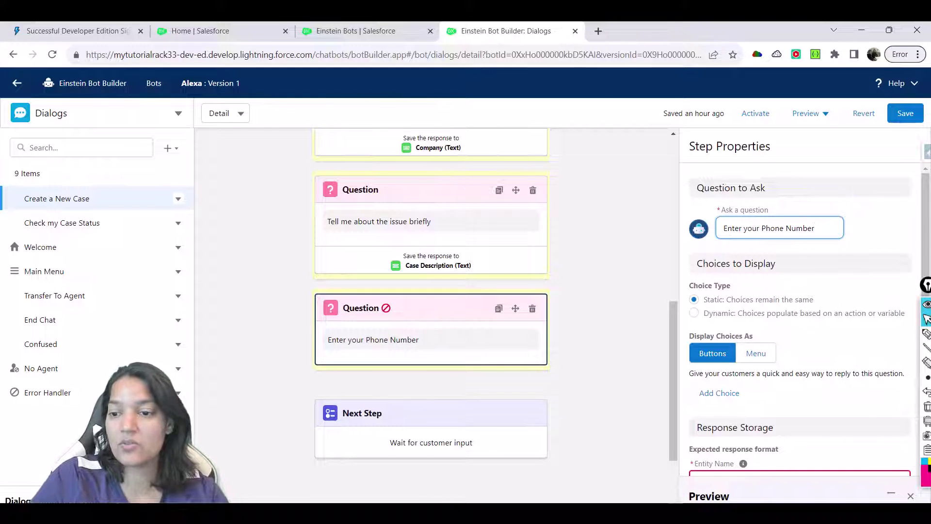
Step: Set the phone-number question's expected response entity to [System] Phone Number (Text)
scroll(805, 336, down, 4)
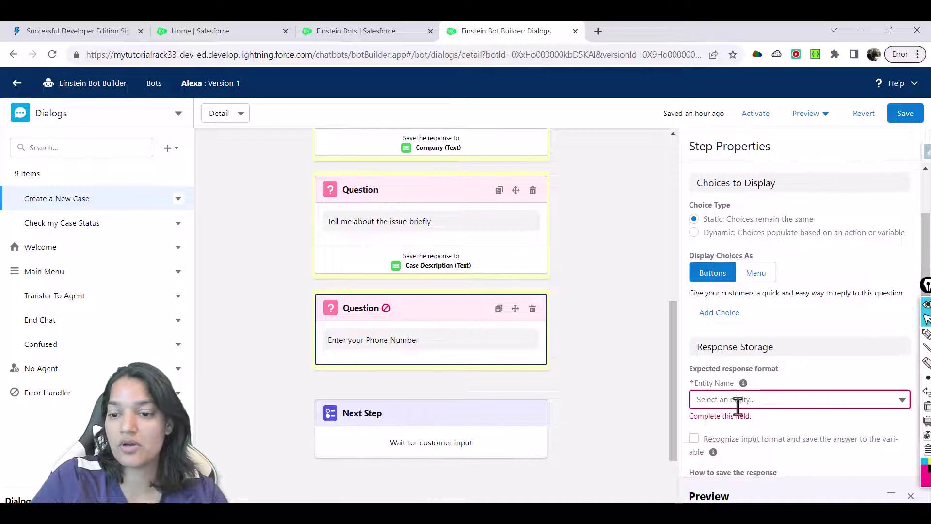
click(738, 399)
text(phon)
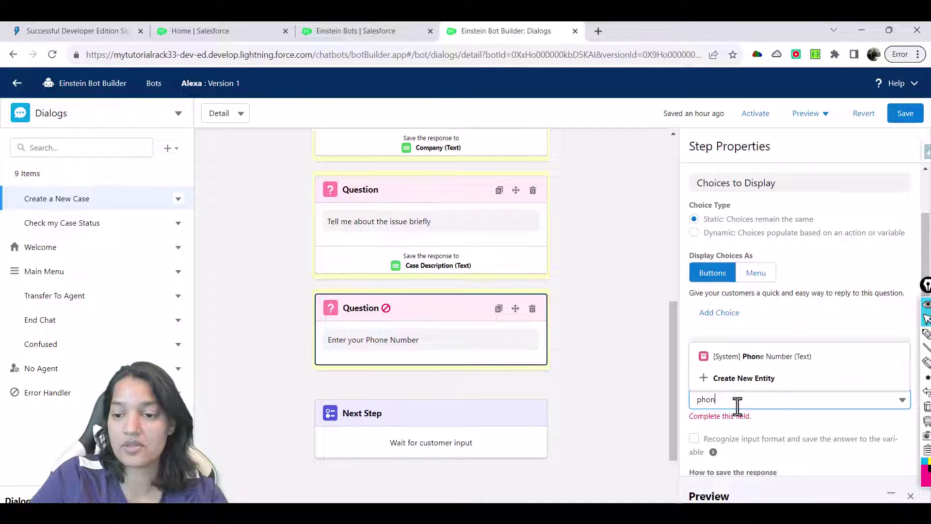
click(783, 359)
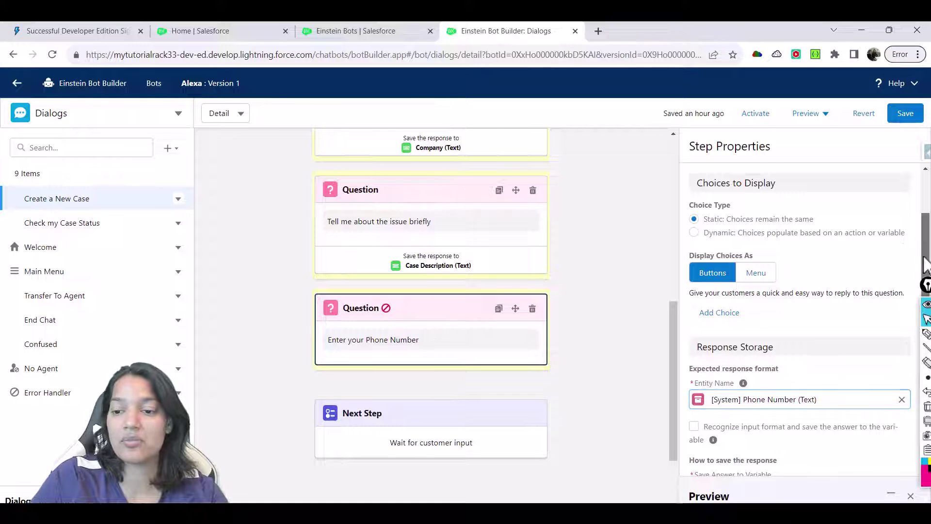
Step: Save the phone-number question's answer to a new custom text variable named "Phone Number"
scroll(924, 265, down, 3)
click(789, 367)
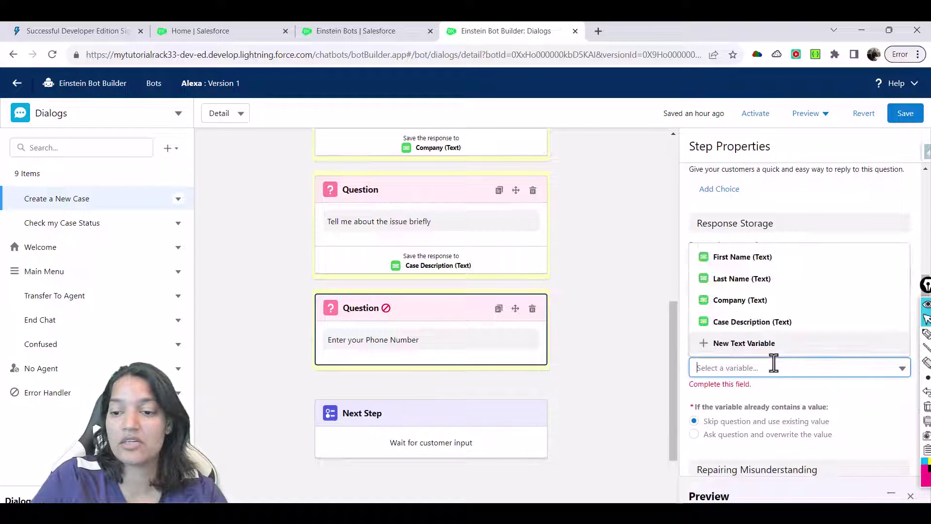
click(765, 346)
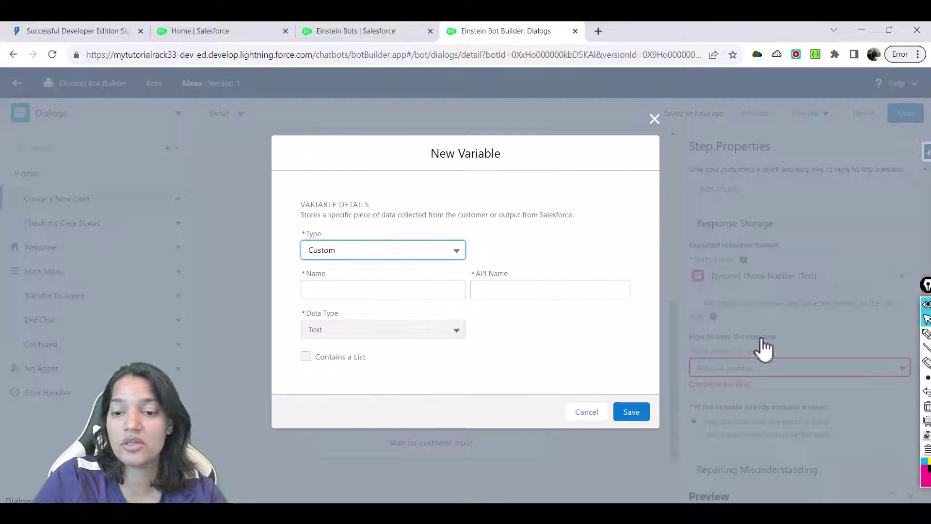
click(420, 289)
text(Phone Number)
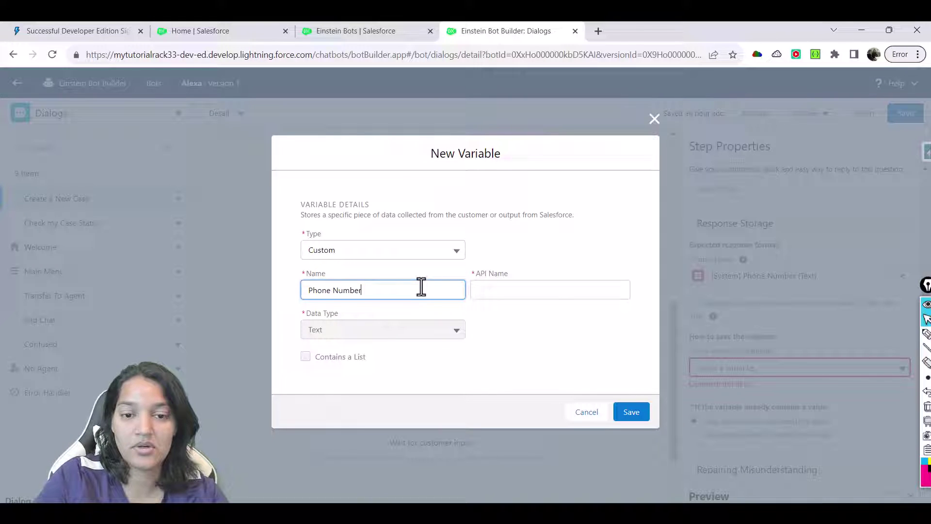
key(Tab)
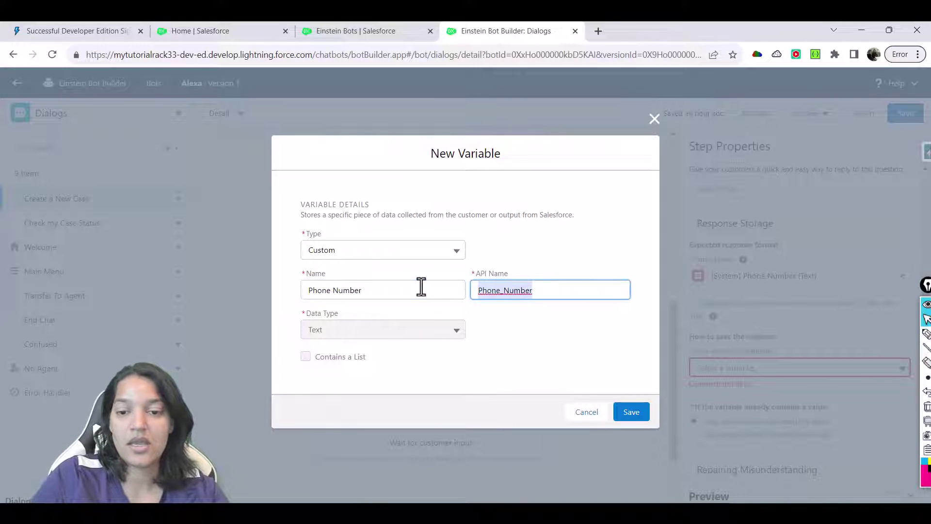
click(625, 416)
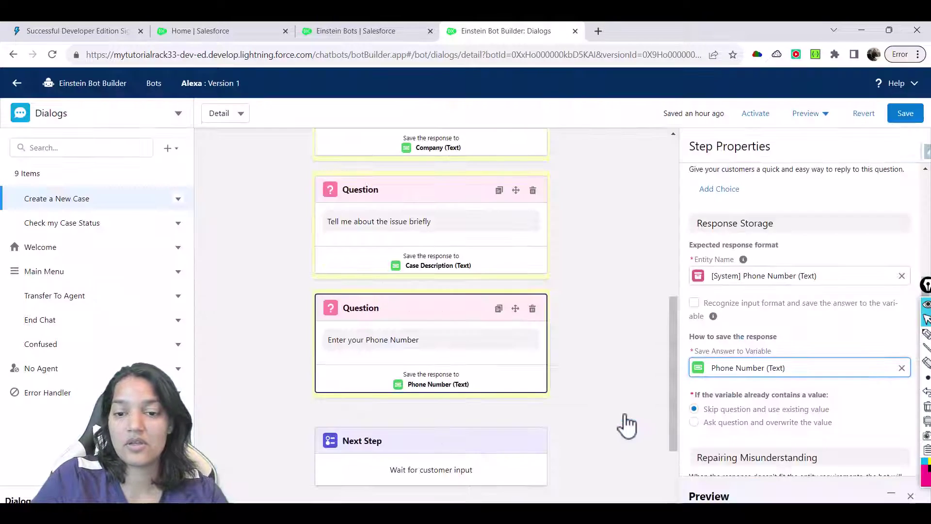
Step: Add a static question between the phone-number question and the Next Step block, with the text "Enter your Email?"
click(430, 425)
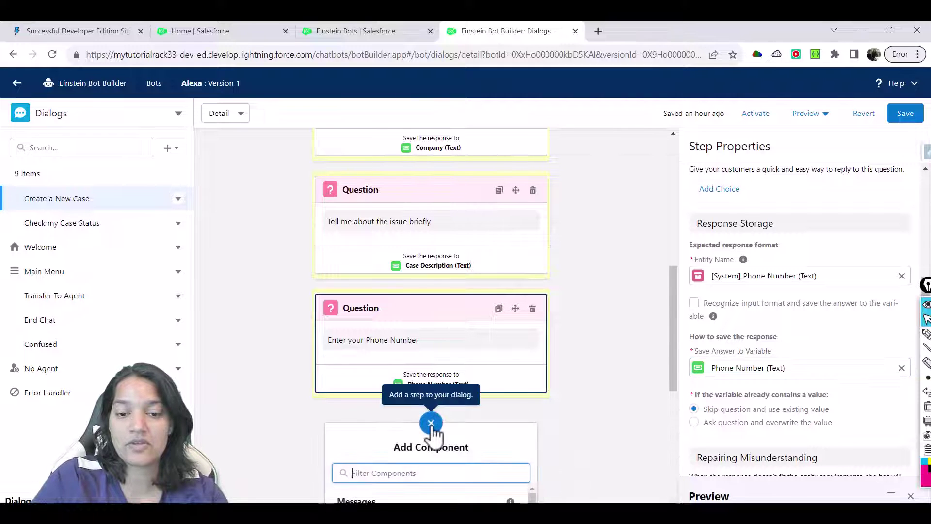
click(667, 403)
scroll(416, 287, down, 3)
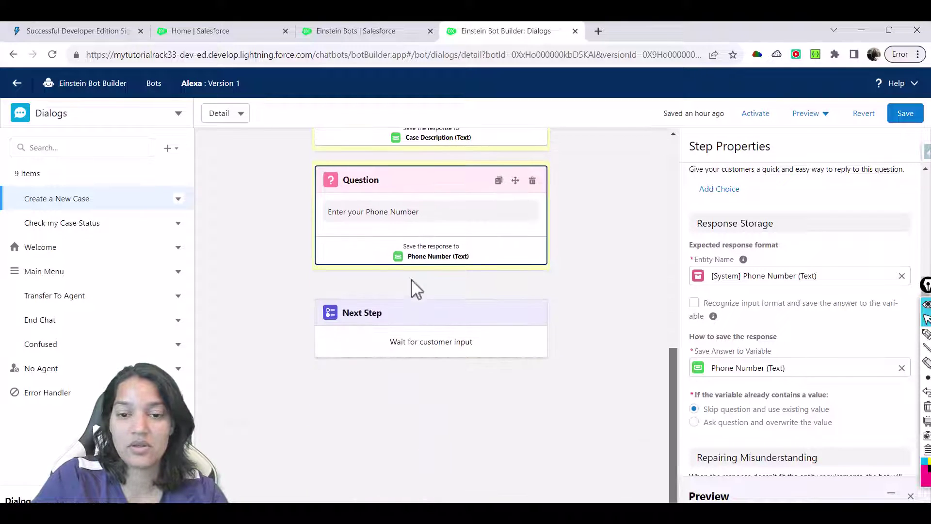
click(431, 296)
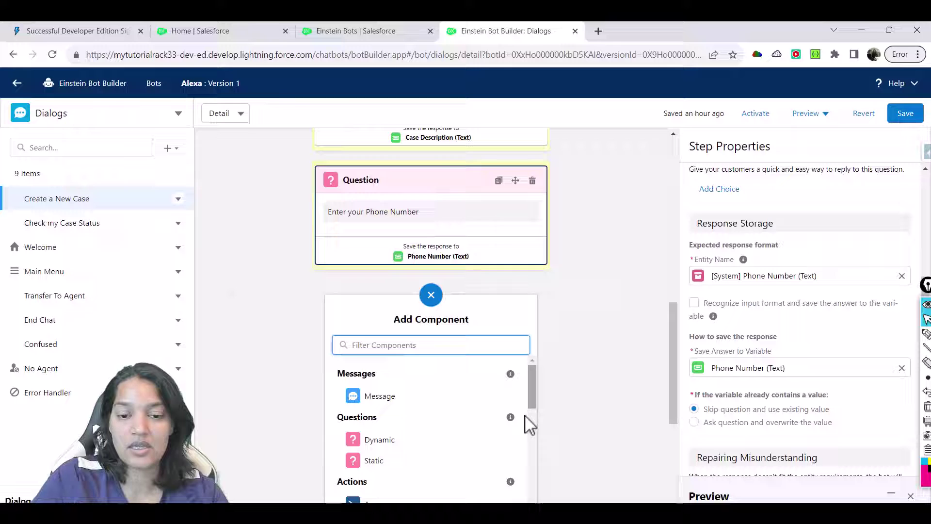
click(436, 466)
click(749, 230)
text(En)
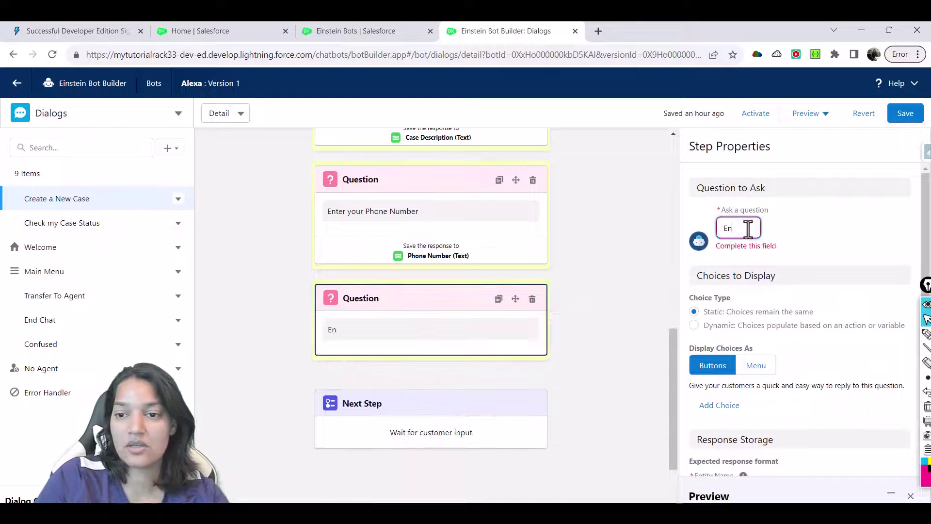
text(ter your Email?)
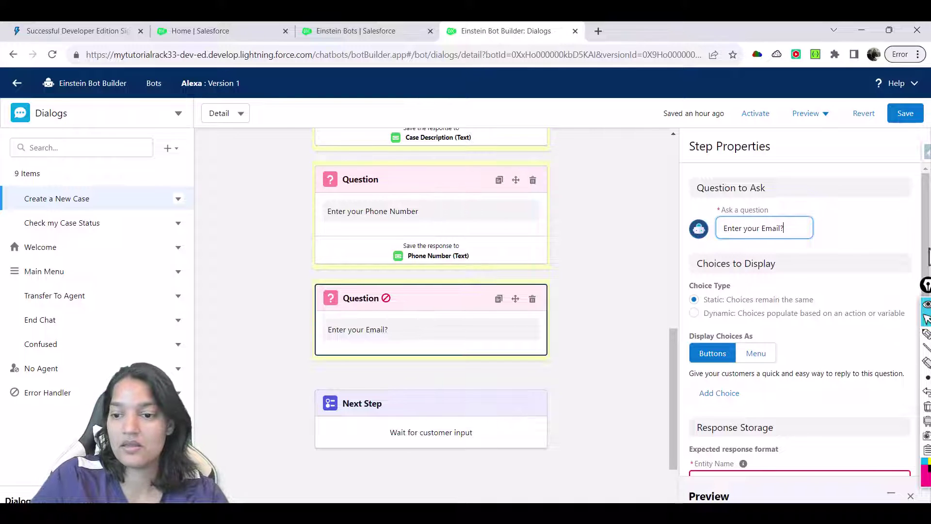
Step: Set the email question's expected response entity to [System] Email Address (Text)
scroll(906, 355, down, 2)
click(753, 359)
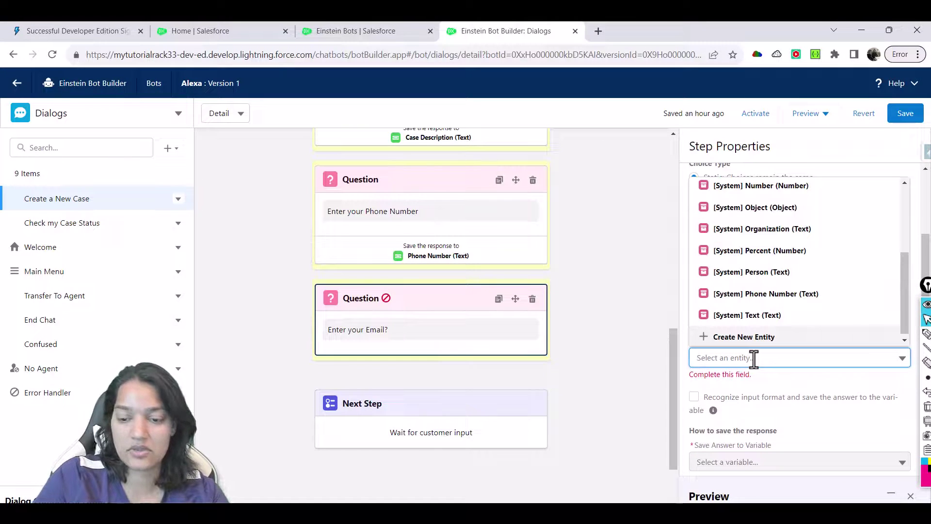
text(email)
click(779, 312)
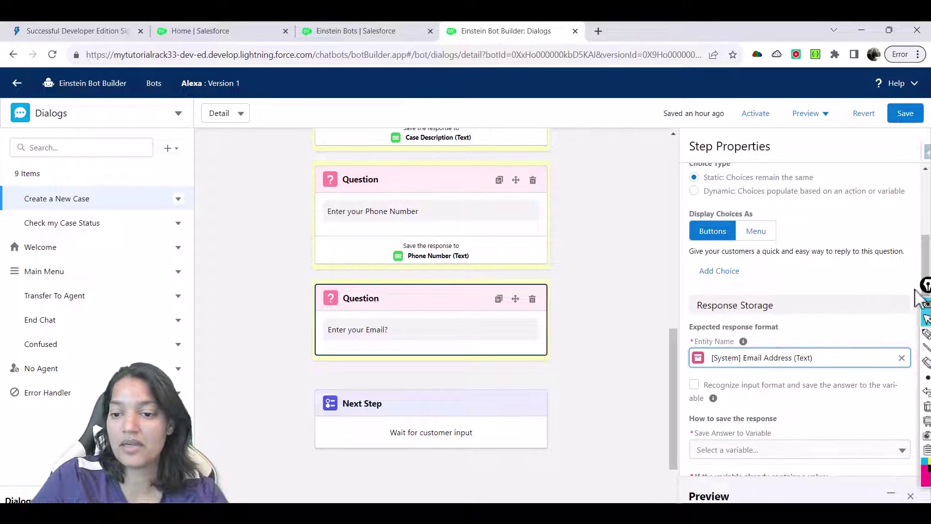
Step: Save the email question's answer to a new custom text variable named "Email"
scroll(912, 311, down, 2)
click(764, 363)
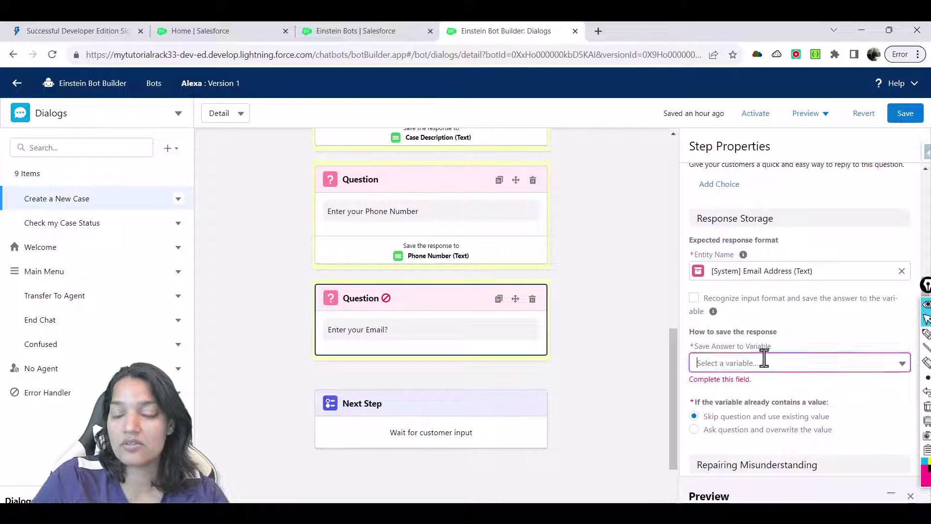
click(764, 339)
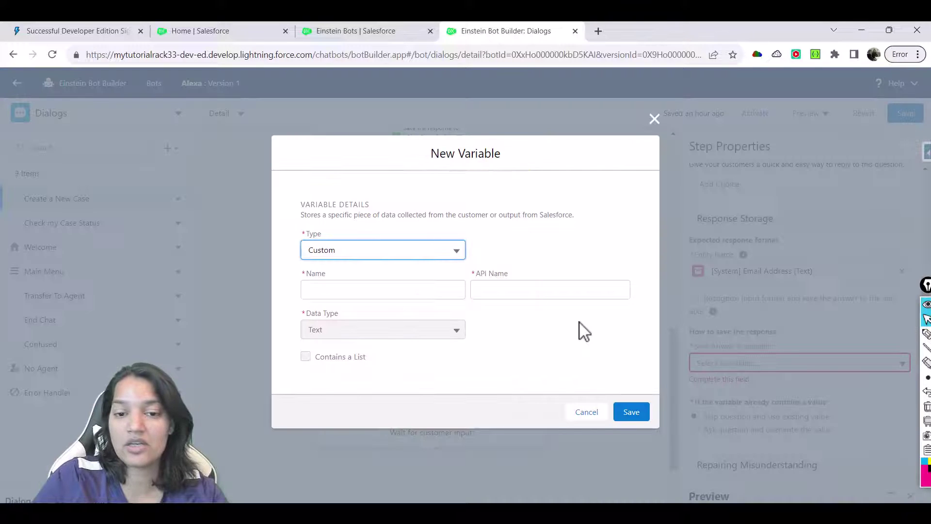
click(408, 290)
text(Email)
key(Tab)
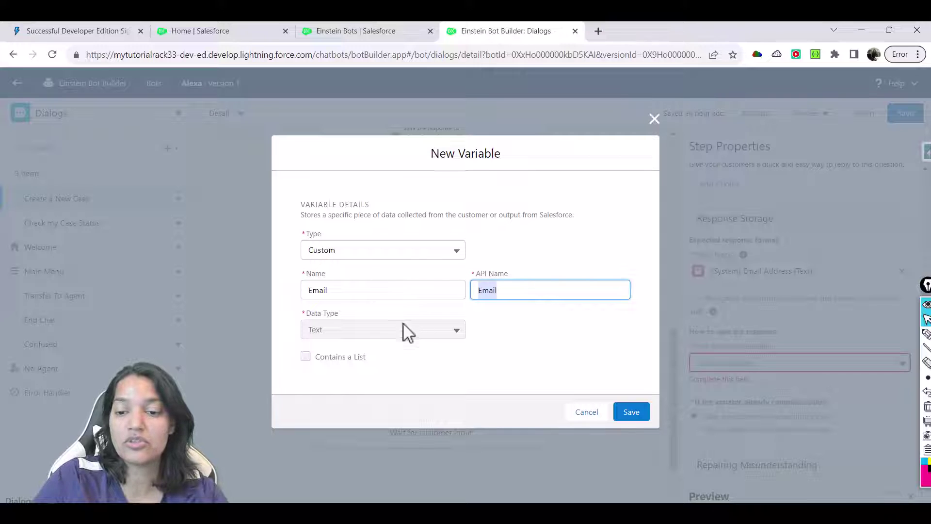
click(631, 413)
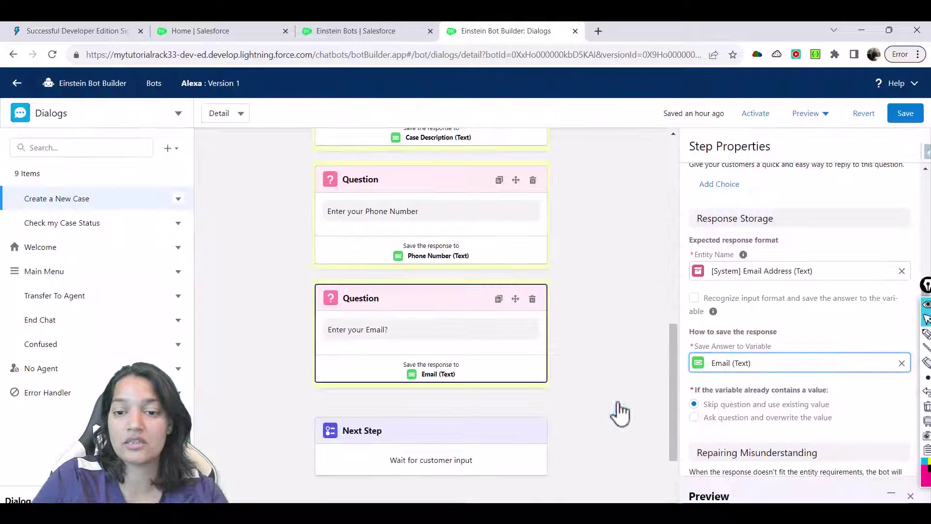
Step: Add a Flow action between the email question and the Next Step block, running "Intro Bot - Create Case"
drag(675, 390, 698, 284)
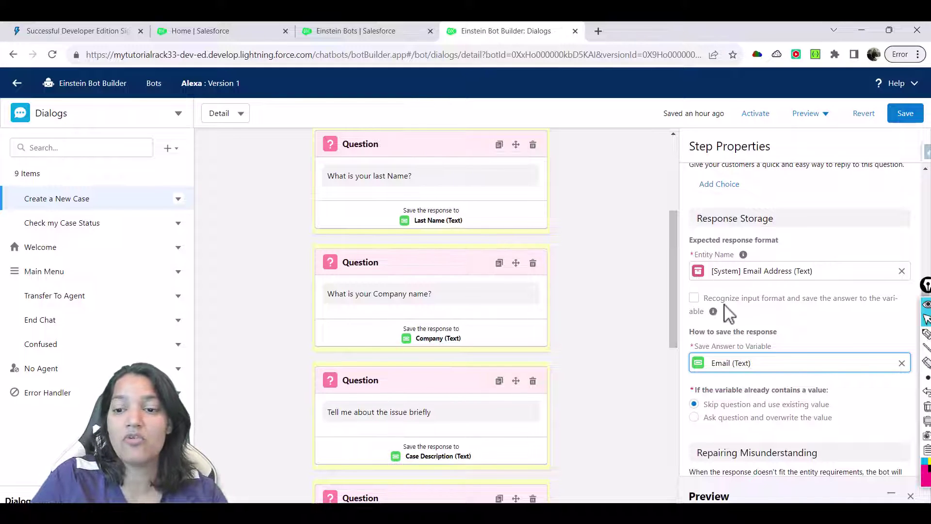
drag(675, 313, 675, 441)
mouse_move(465, 359)
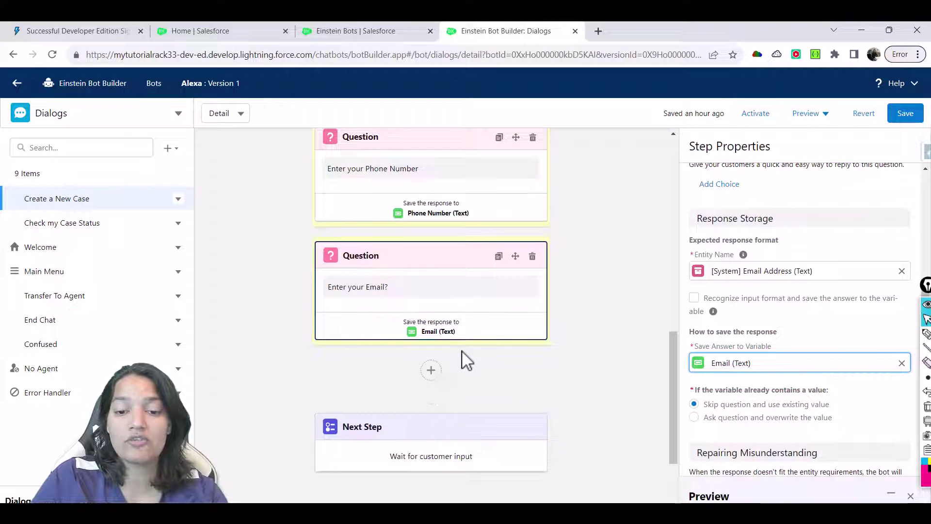
click(438, 375)
drag(535, 447, 533, 487)
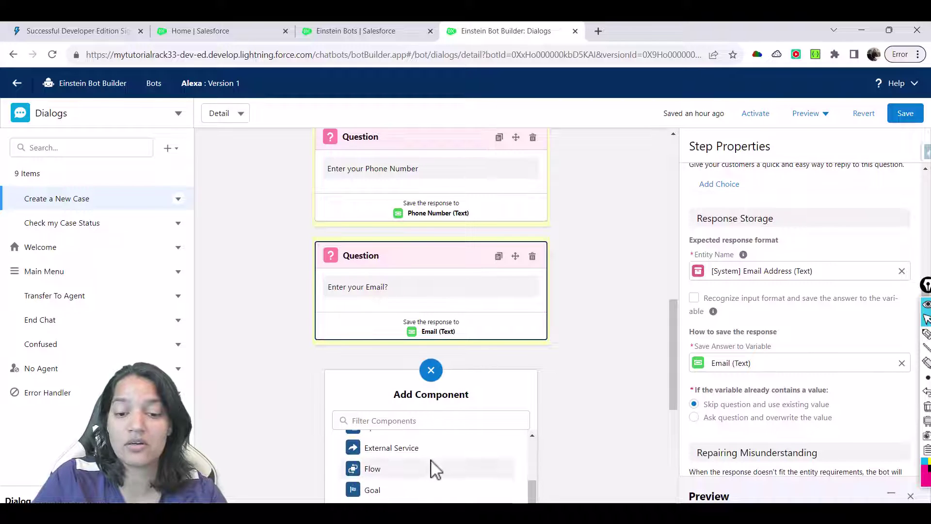
click(424, 472)
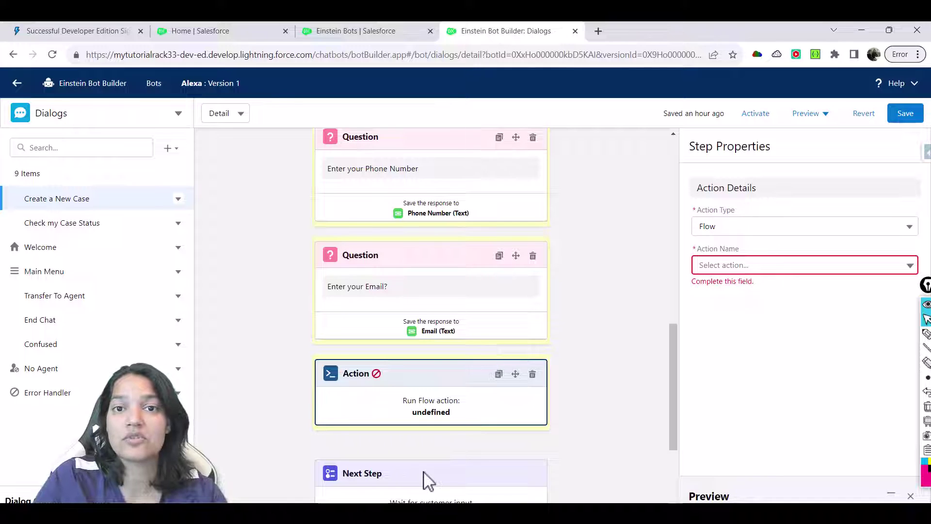
click(769, 266)
text(crea)
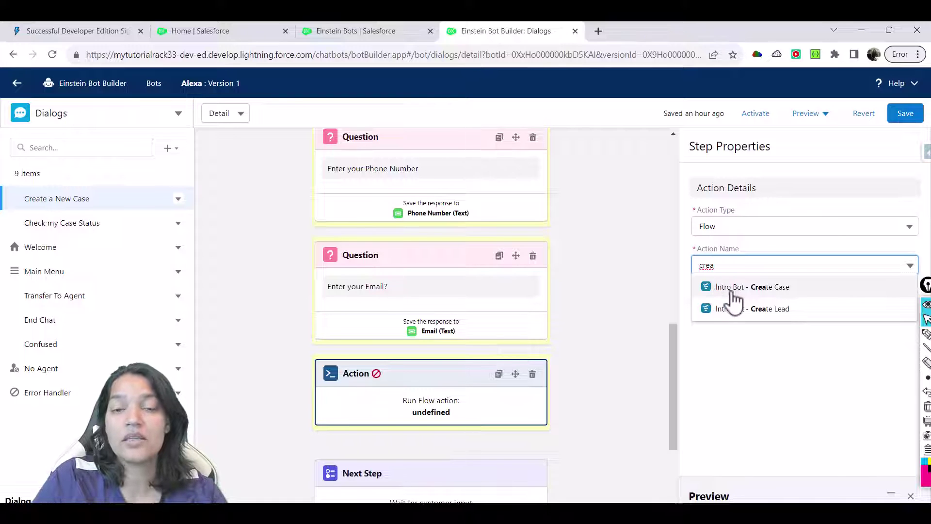
click(777, 291)
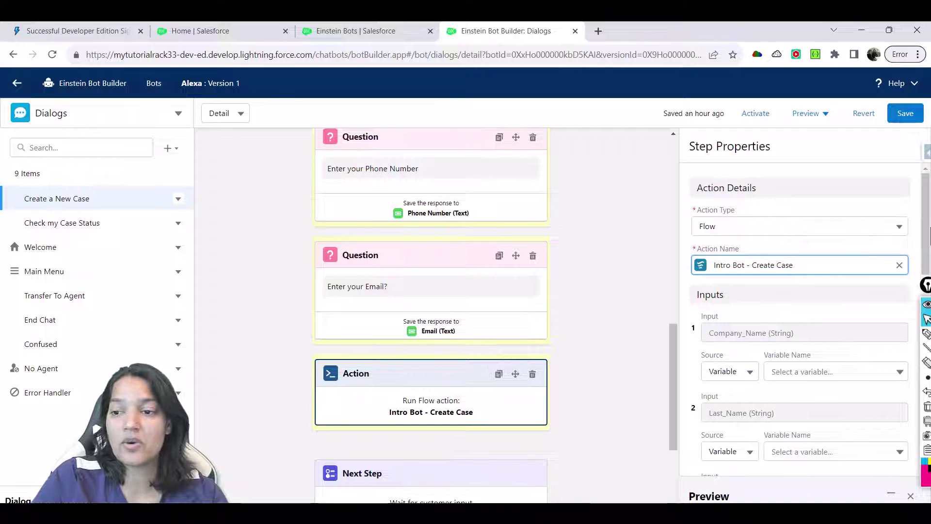
drag(742, 248, 692, 244)
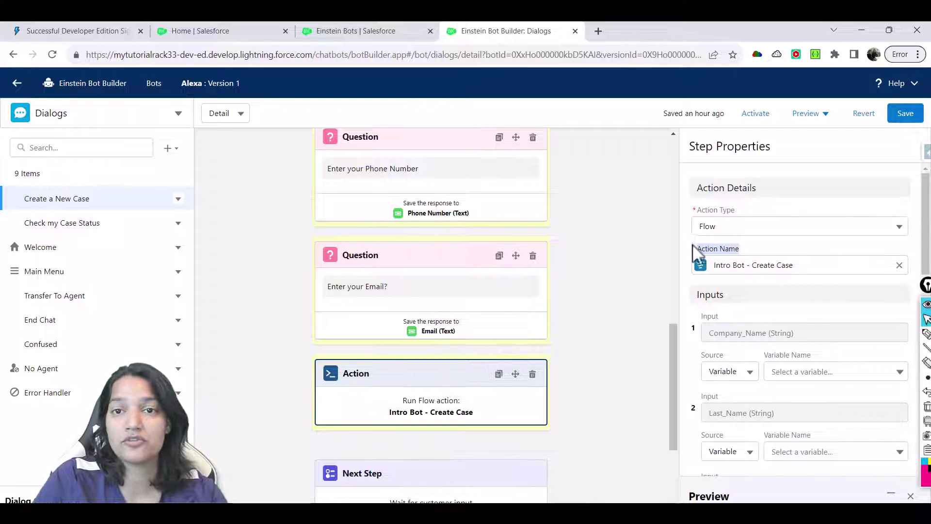
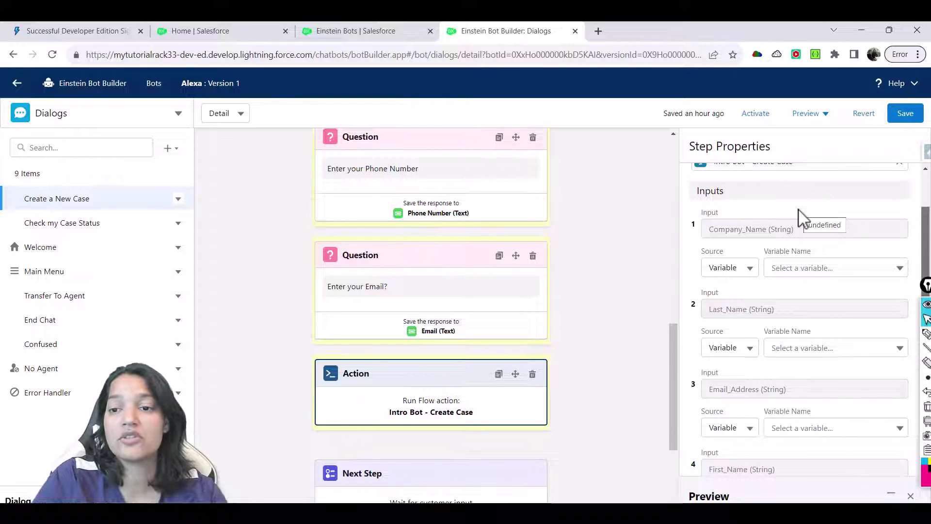
Step: Map the flow action's Company_Name input to the Company variable and its Last_Name input to the Last Name variable
click(798, 268)
text(comp)
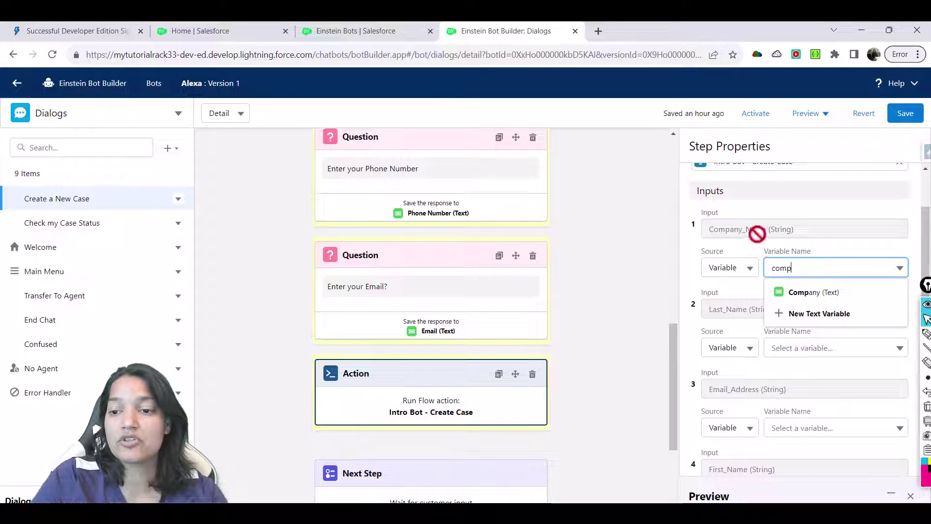
click(801, 293)
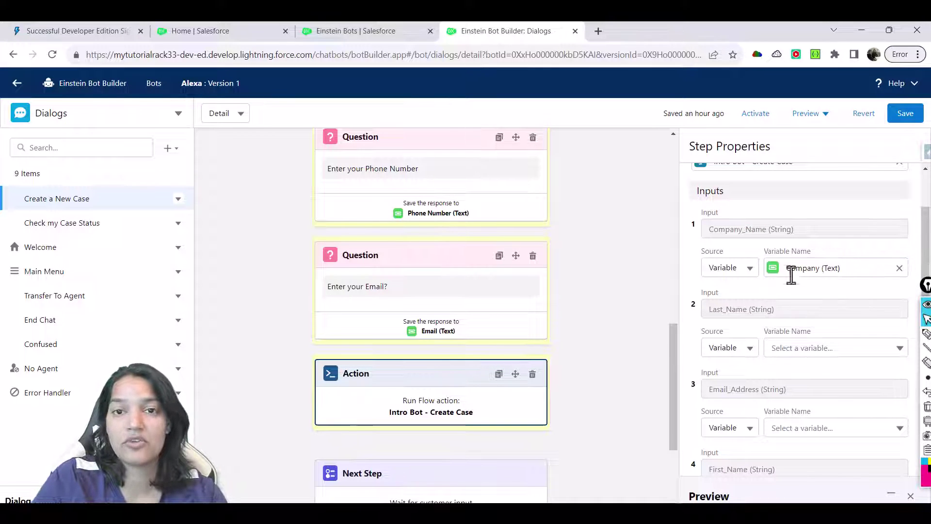
click(811, 347)
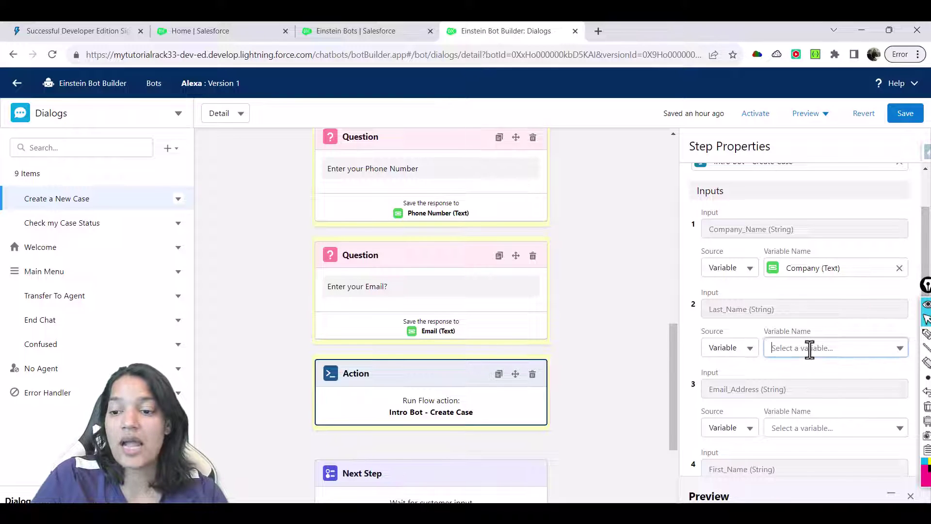
text(last)
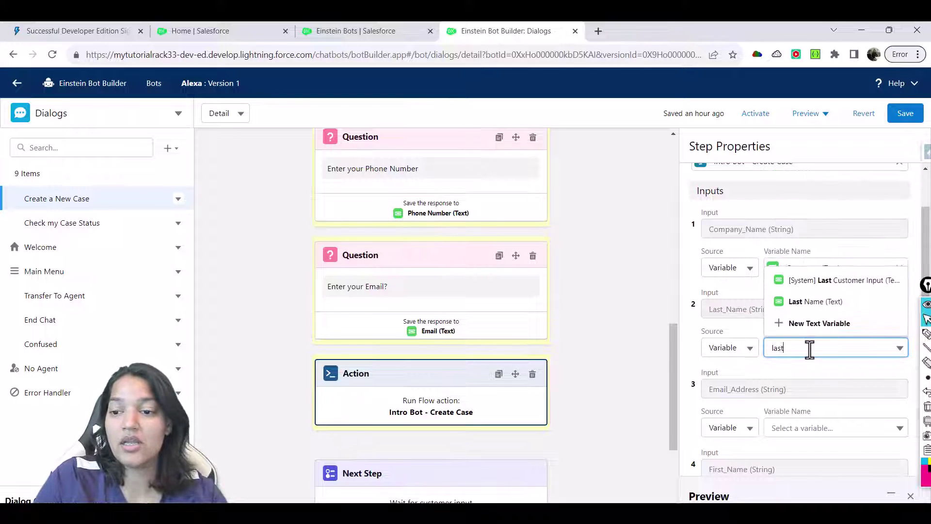
click(839, 309)
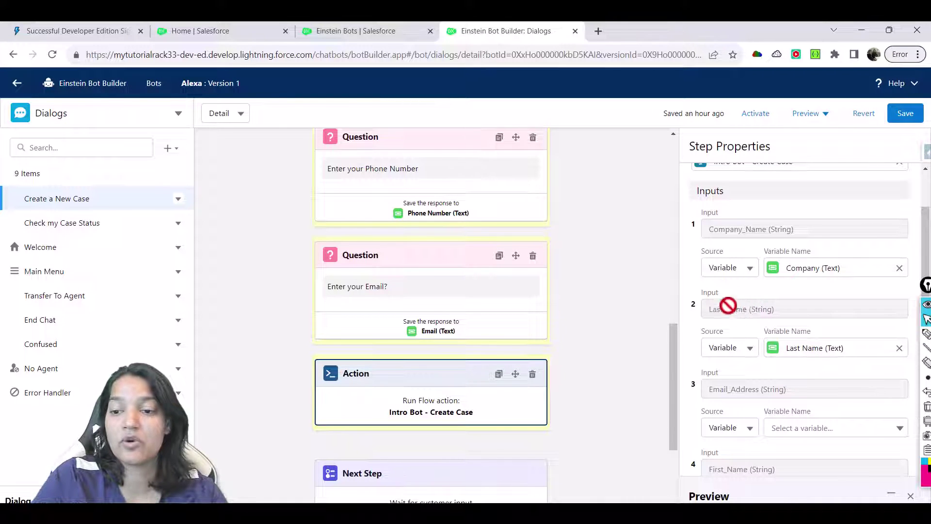
Step: Map the flow action's Email_Address input to the Email variable and its First_Name input to the First Name variable
scroll(909, 255, down, 1)
scroll(806, 315, down, 4)
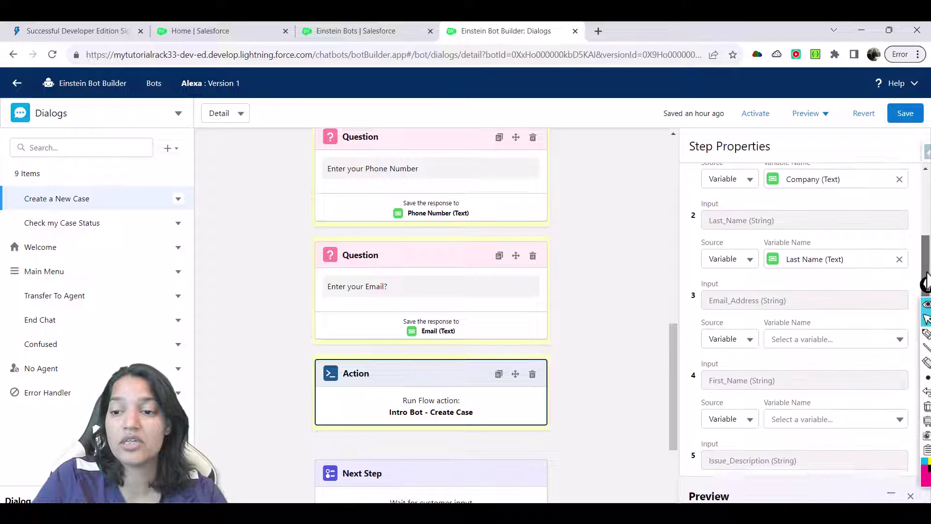
click(805, 334)
text(emai)
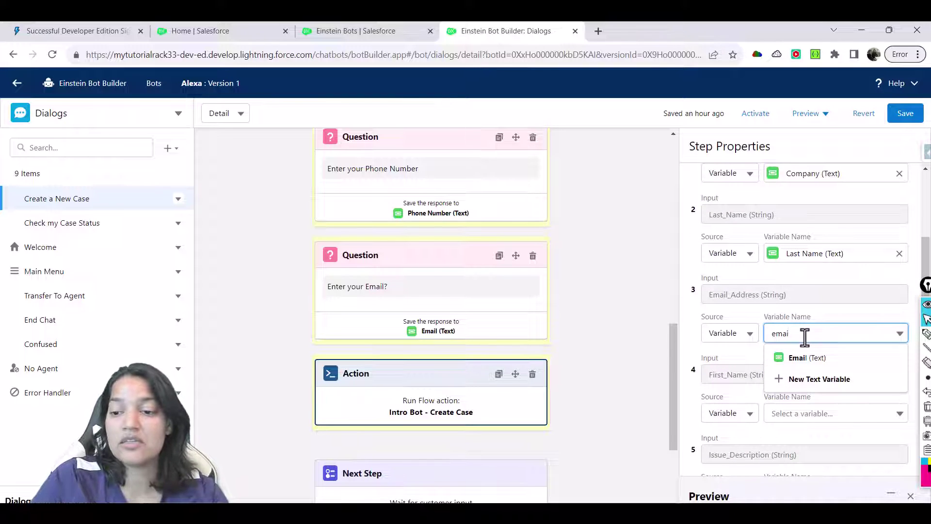
click(817, 360)
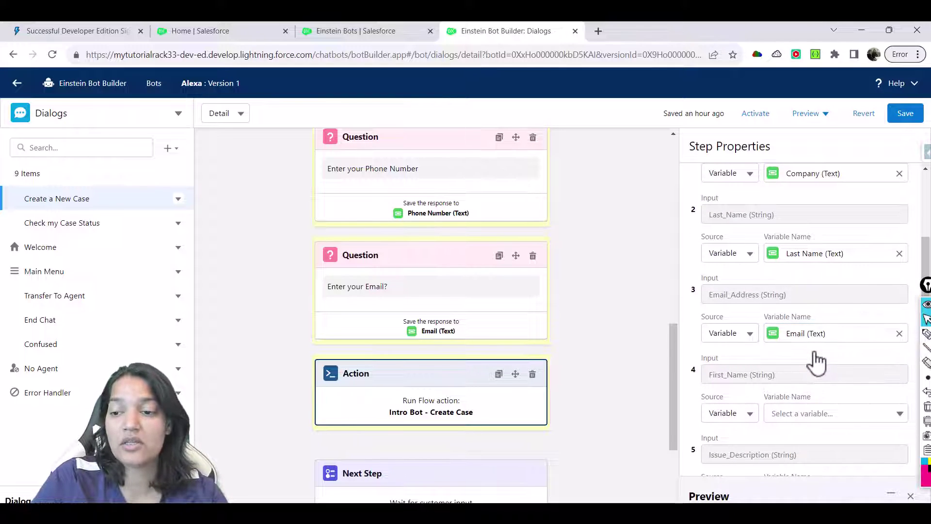
drag(926, 271, 927, 285)
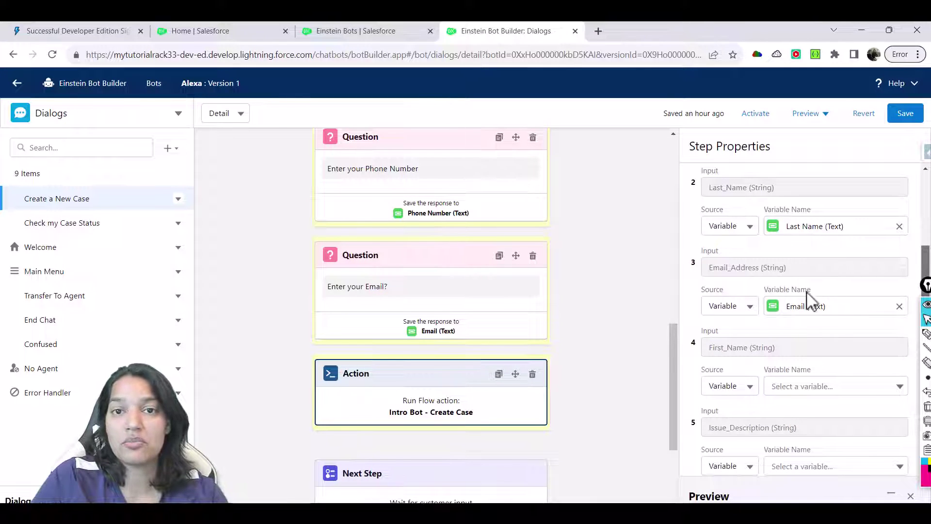
click(786, 387)
text(fir)
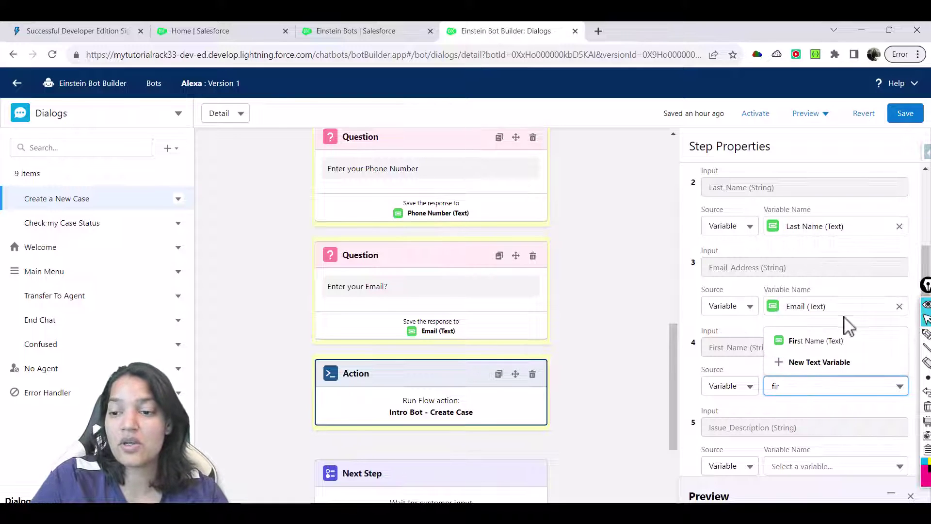
click(837, 343)
Step: Map the flow action's Issue_Description input to the Case Description variable and its Phone_Number input to the Phone Number variable
scroll(927, 272, down, 2)
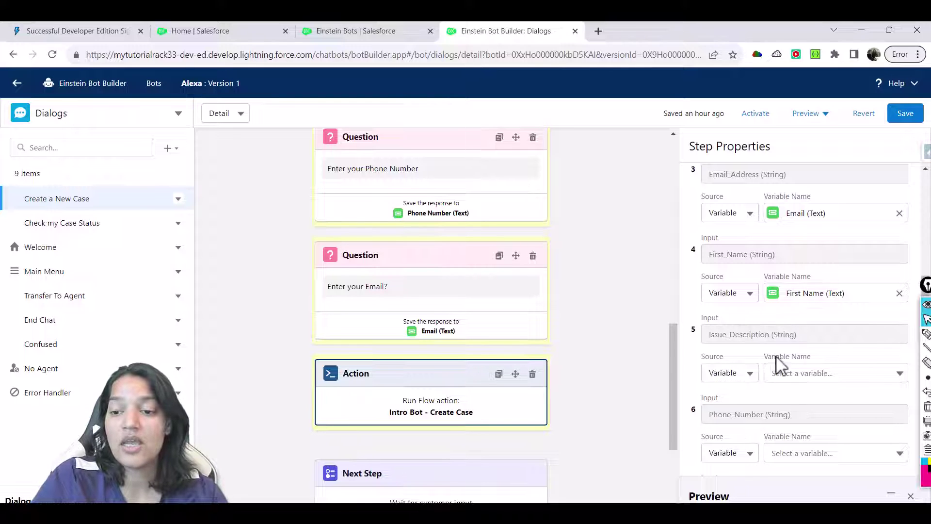
click(781, 370)
text(case)
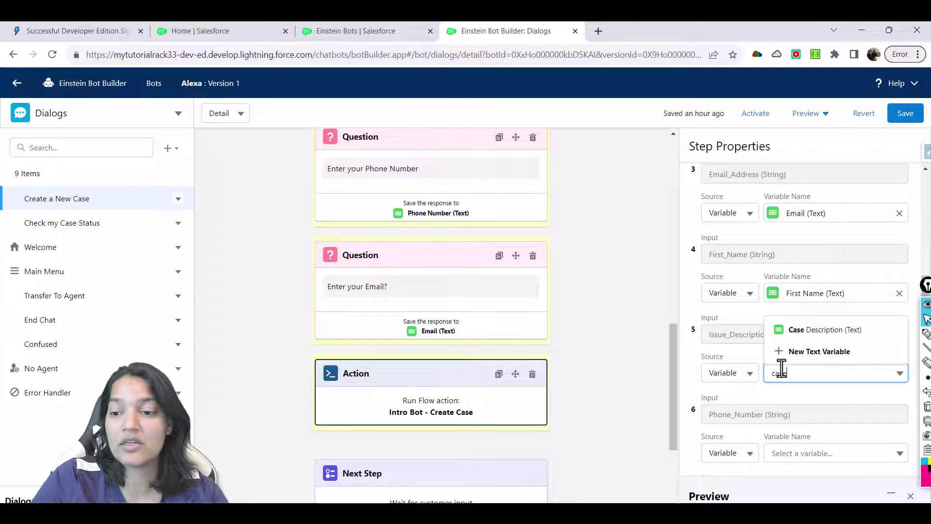
click(816, 330)
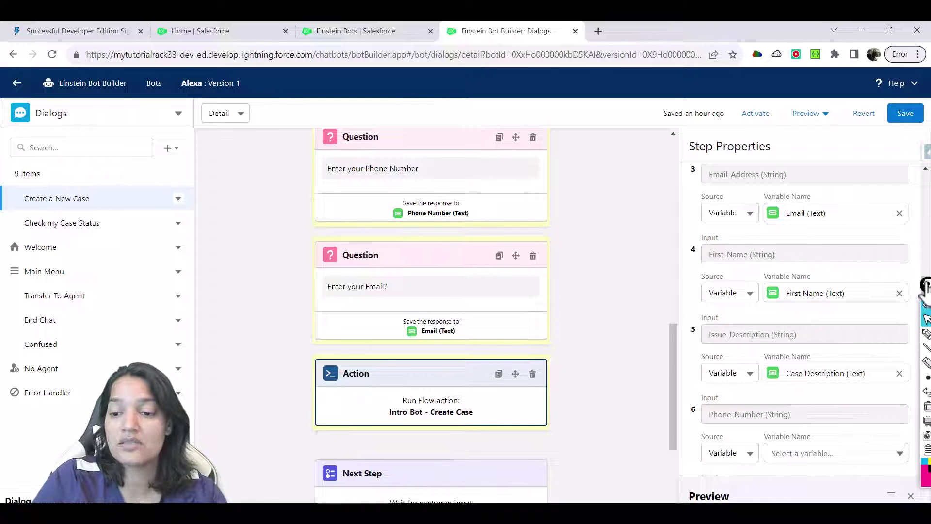
click(817, 452)
text(pho)
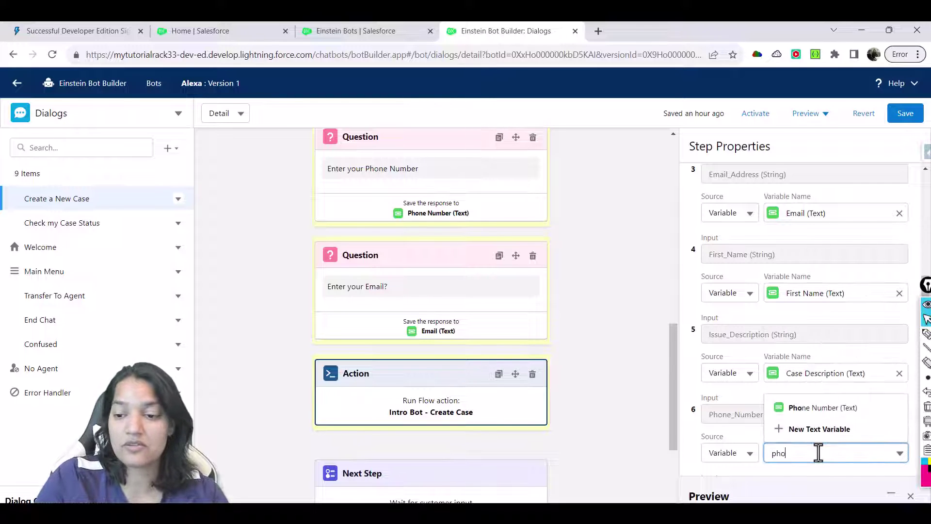
click(828, 411)
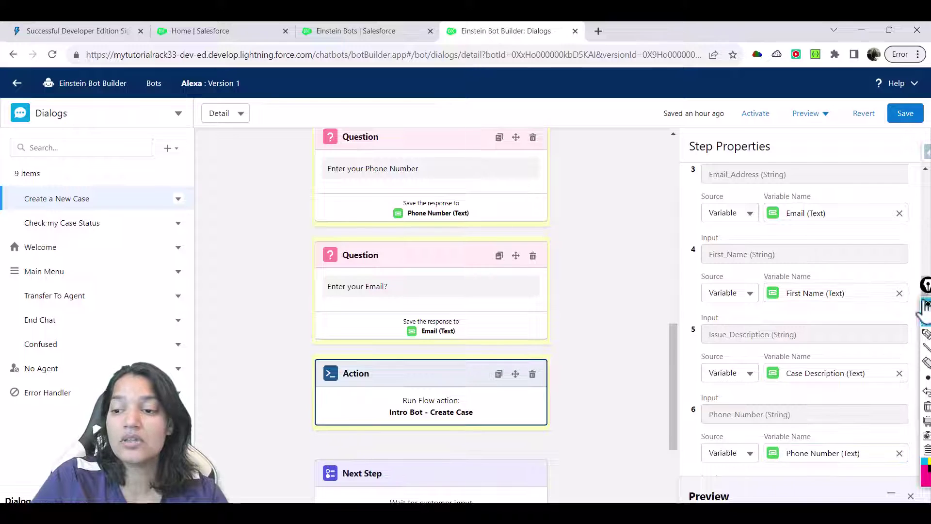
Step: Map the flow action's CaseId output to a new custom text variable named Case Id
drag(925, 286, 923, 204)
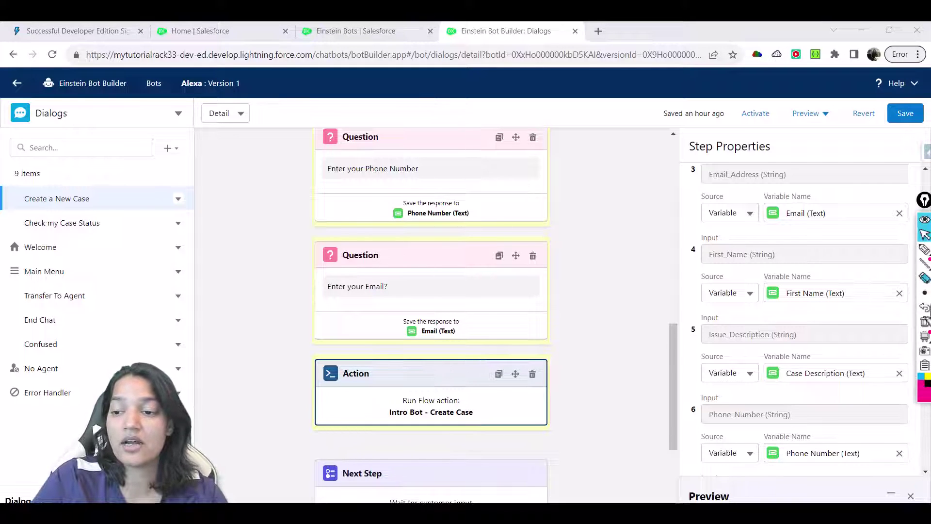
drag(924, 199, 920, 173)
click(926, 472)
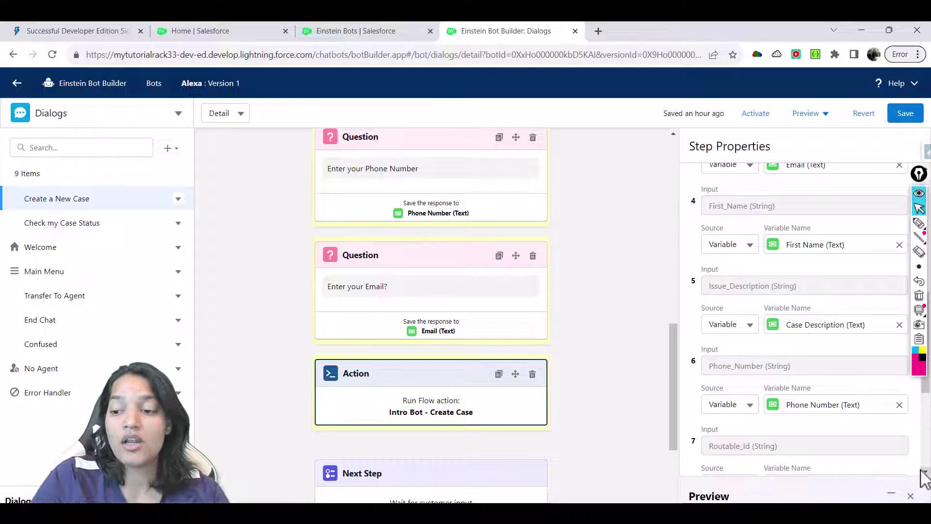
scroll(925, 477, down, 2)
scroll(925, 478, down, 3)
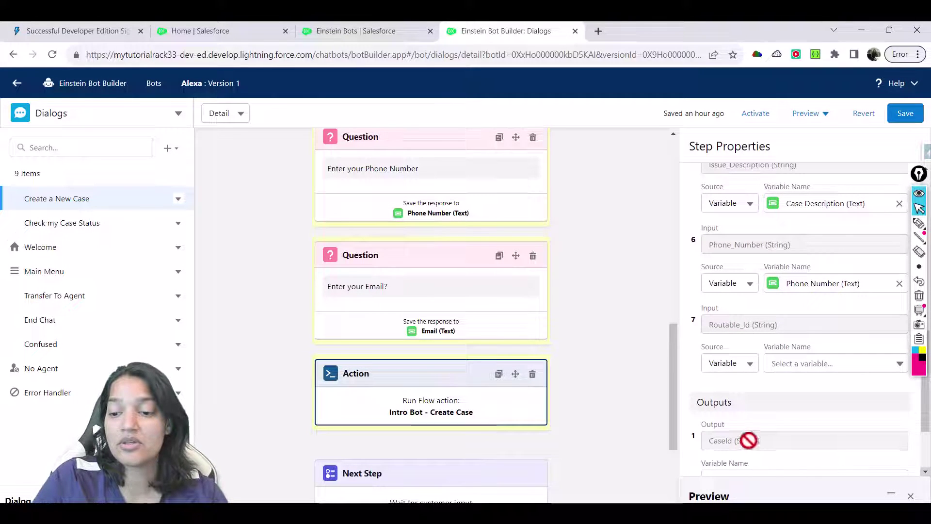
scroll(925, 476, down, 3)
scroll(925, 478, down, 1)
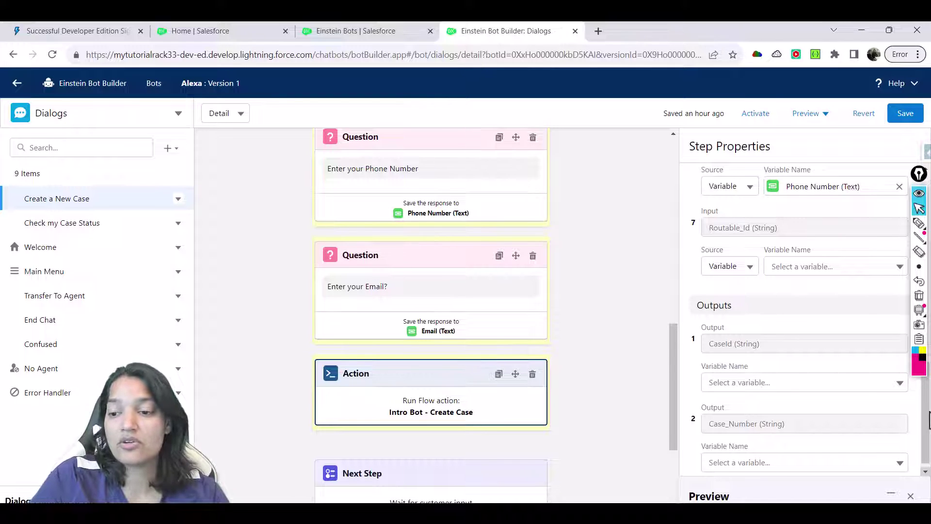
scroll(927, 439, down, 1)
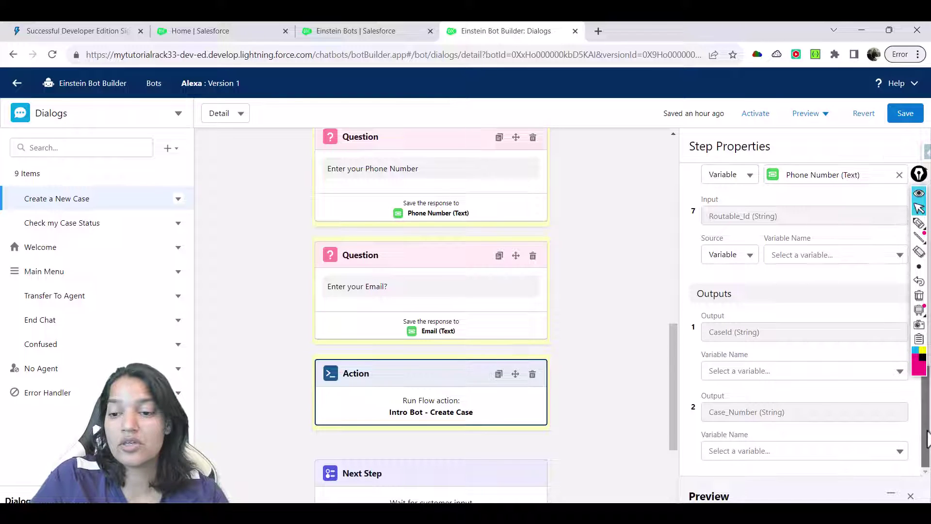
click(777, 371)
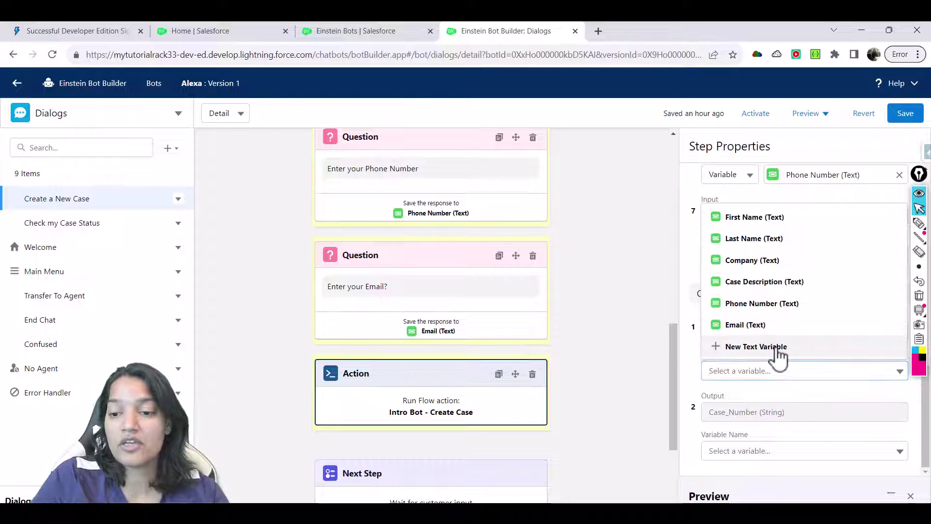
click(776, 348)
click(445, 290)
text(Cas)
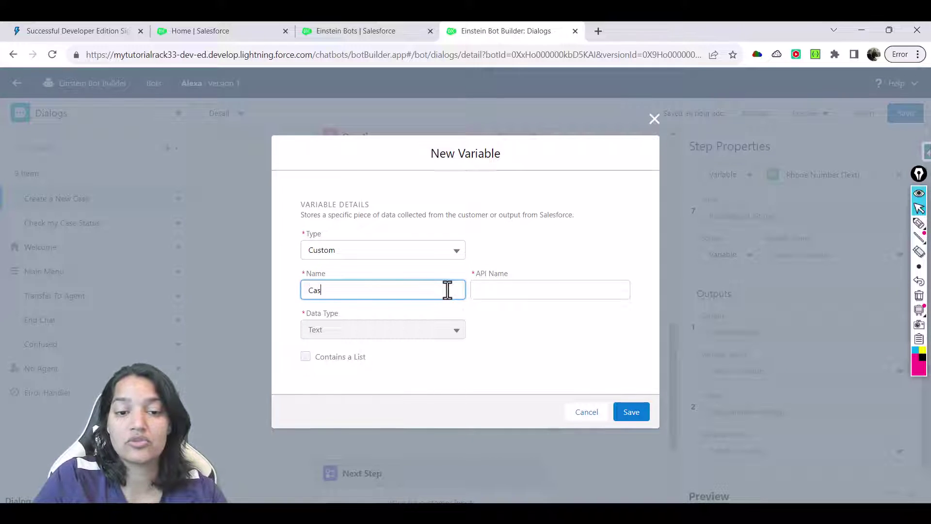
text(e Id)
key(Tab)
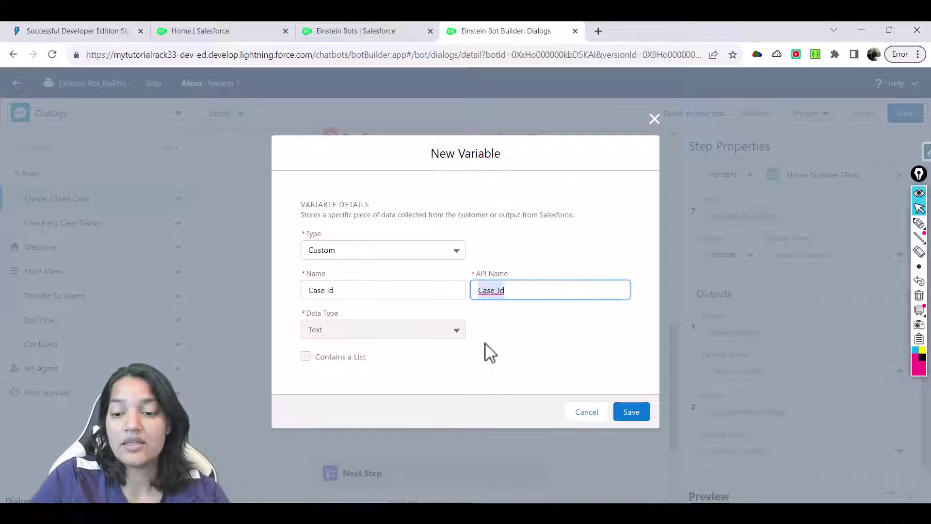
click(623, 413)
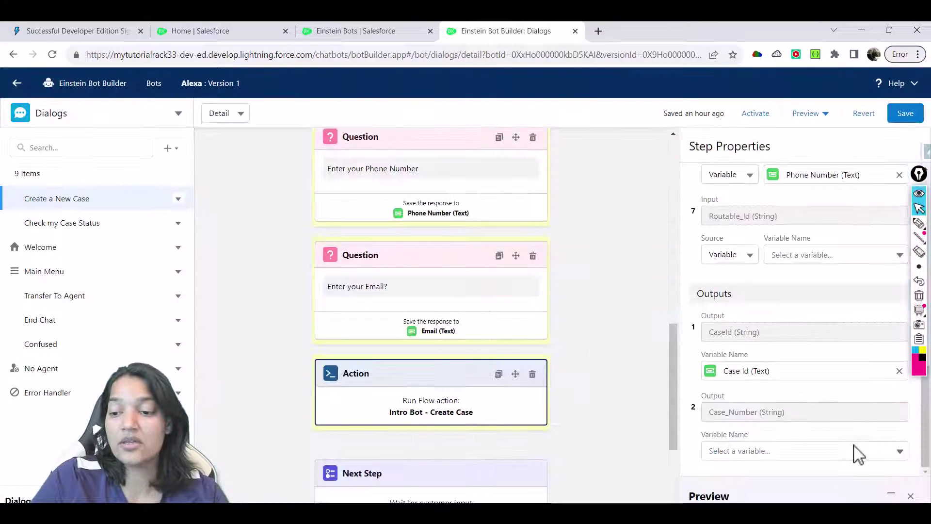
Step: Map the flow action's Case_Number output to a new custom text variable named Case Number and save the bot
click(753, 451)
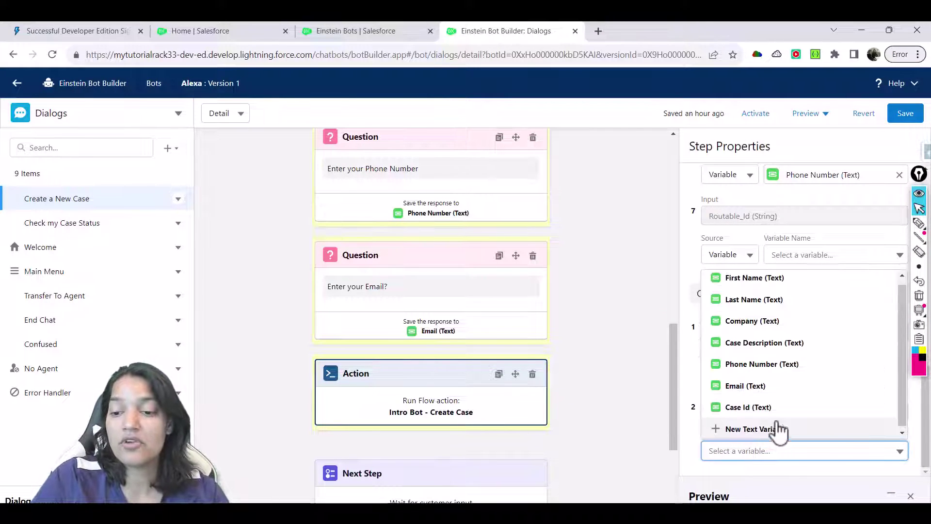
click(766, 430)
click(367, 294)
text(Cas)
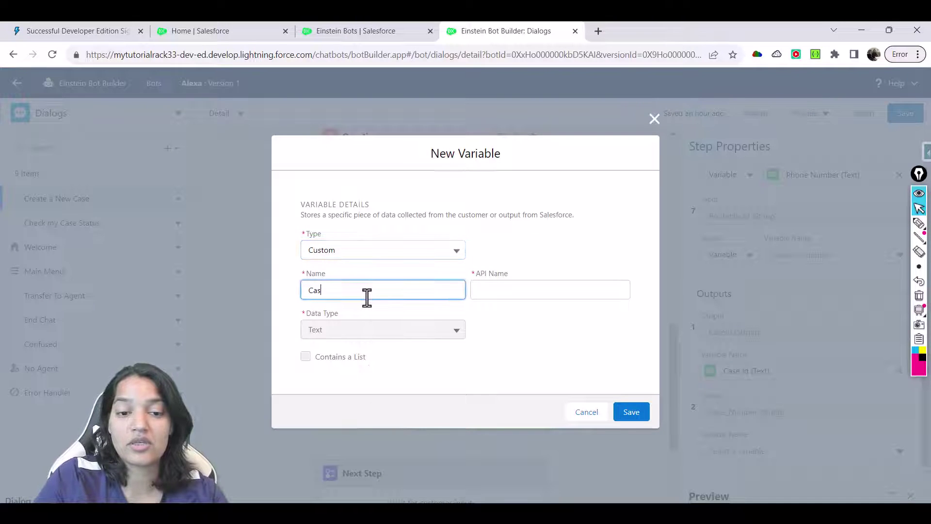
text(e Number)
key(Tab)
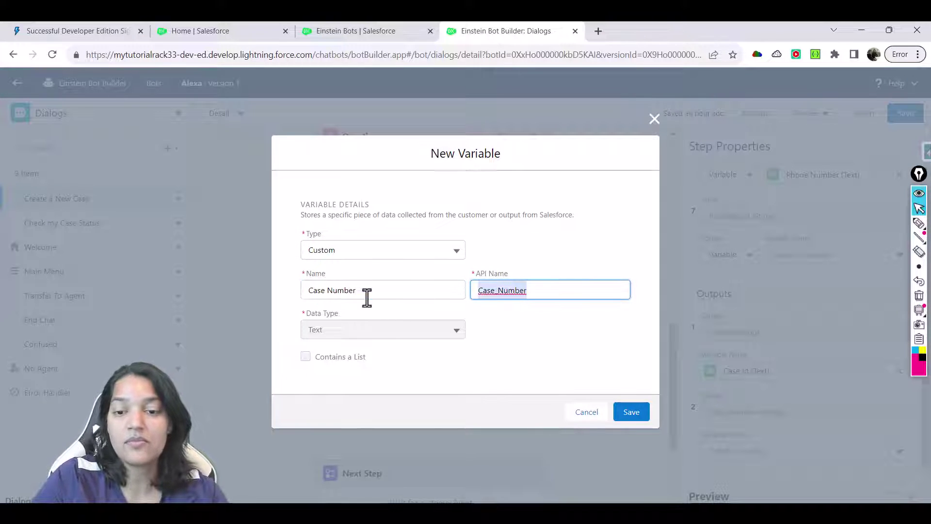
click(630, 418)
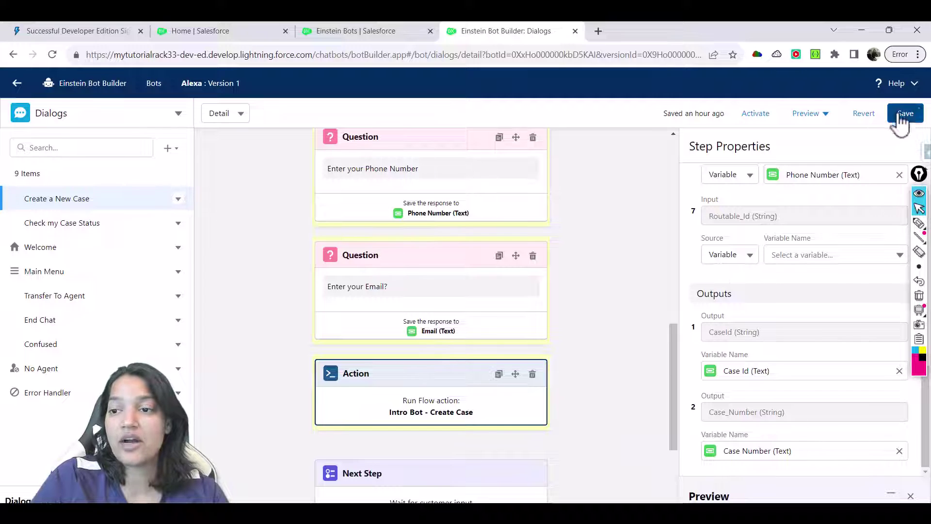
click(915, 119)
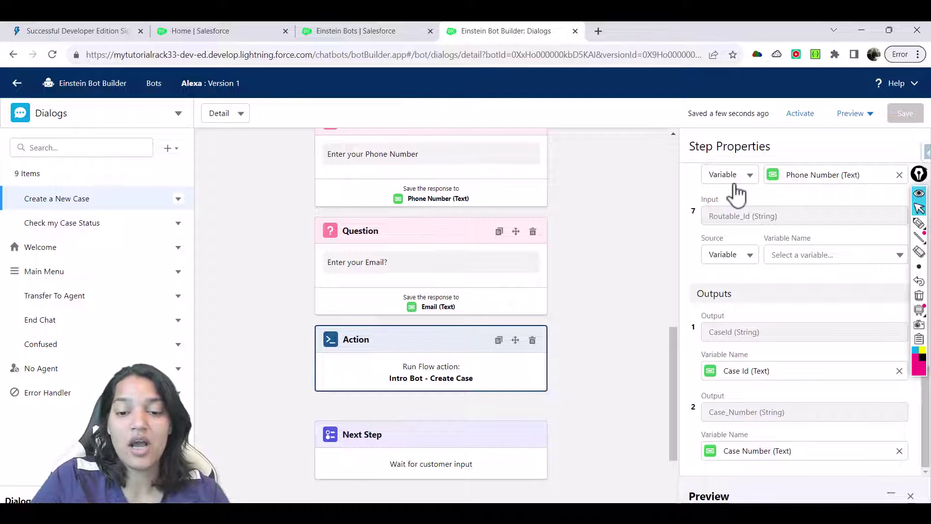
Step: Add a Message component between the Create Case flow action and the Next Step block
click(431, 417)
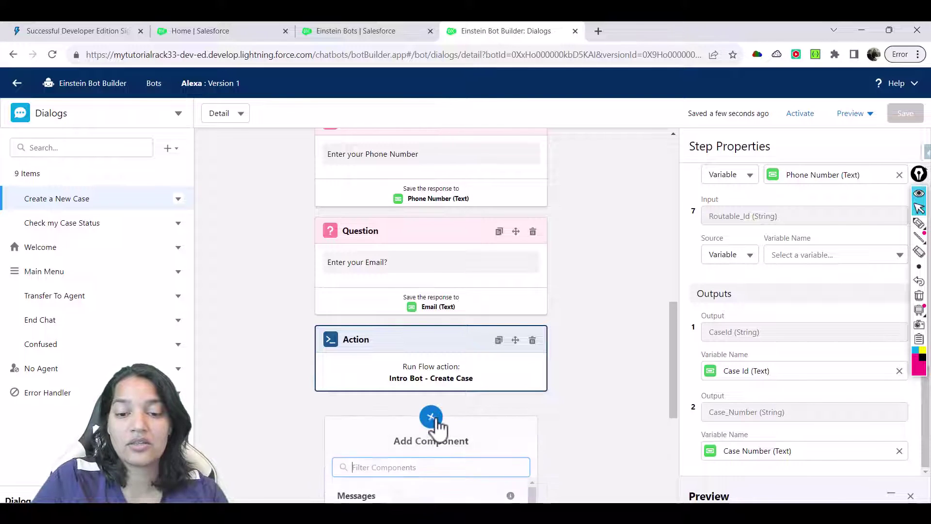
click(682, 395)
drag(682, 395, 676, 456)
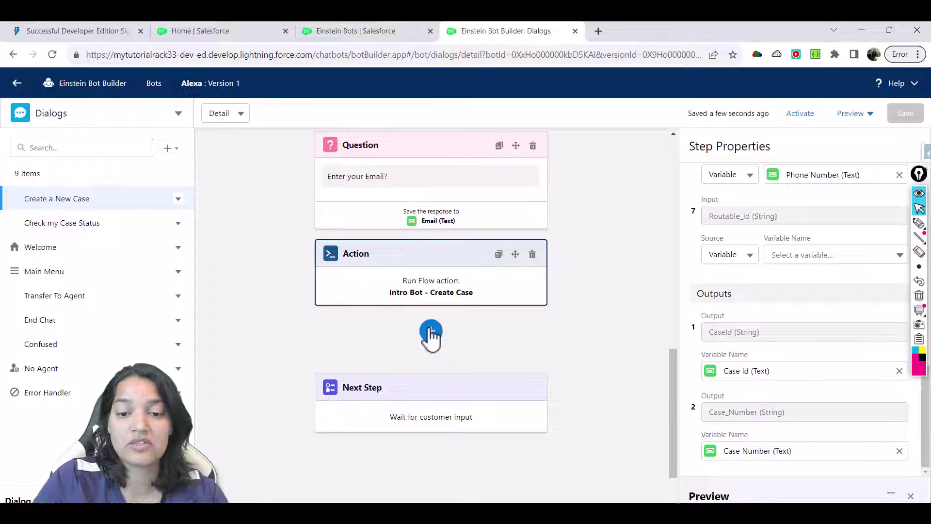
click(430, 331)
click(431, 331)
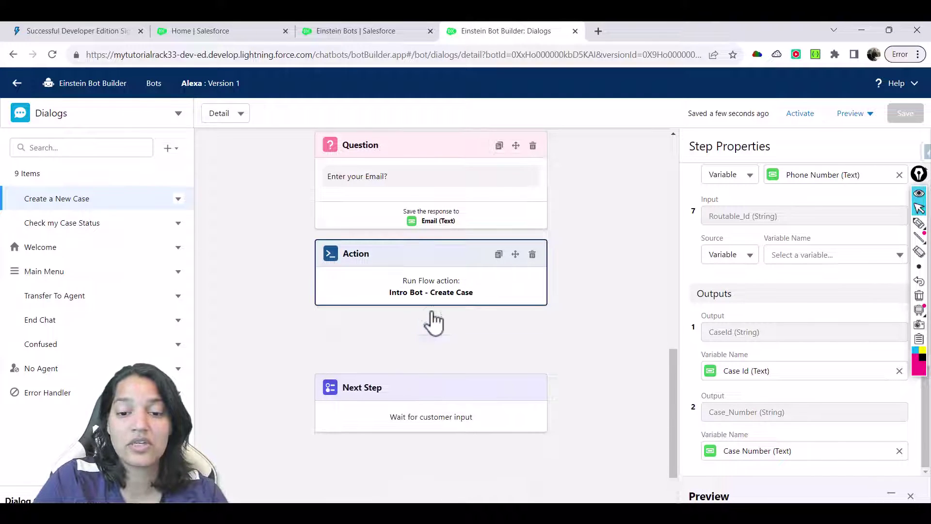
click(432, 332)
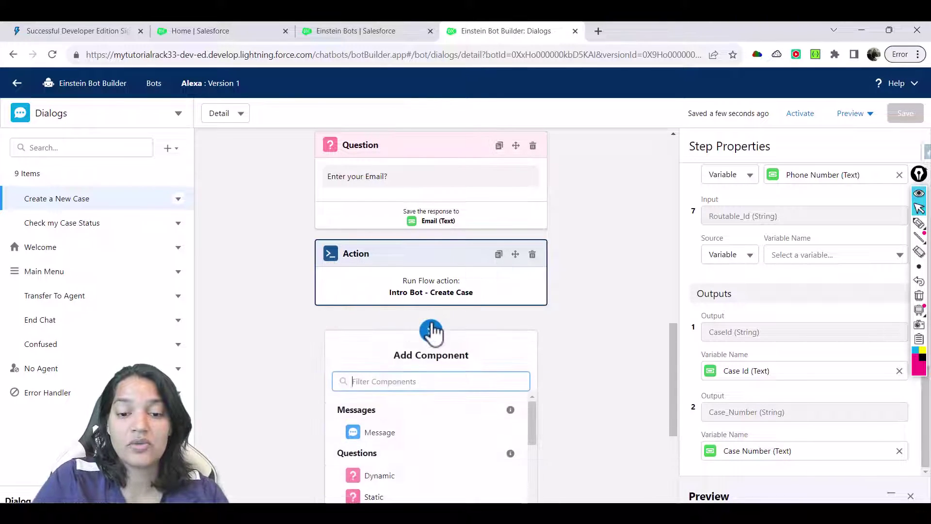
click(379, 432)
Step: Enter the message text "Your Case is successfully created. Here is your Case number : {!"
click(758, 201)
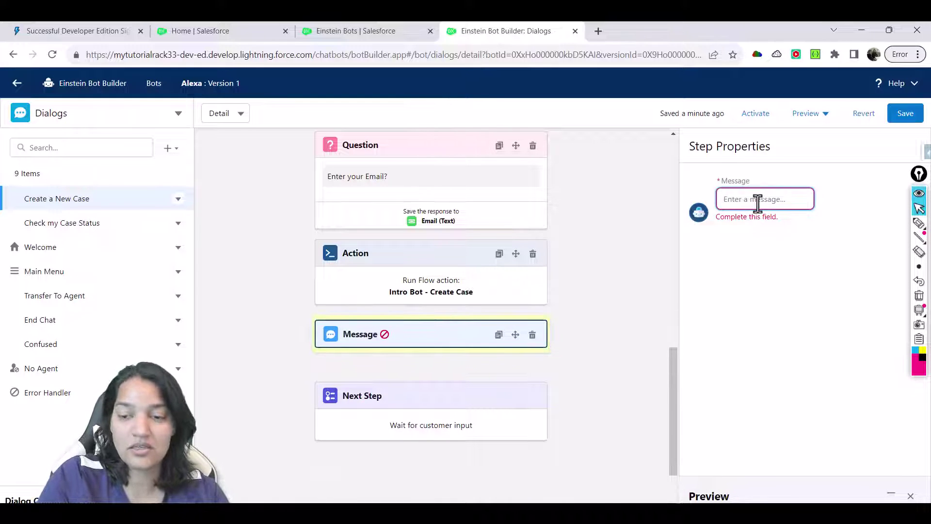
text(Your Case is )
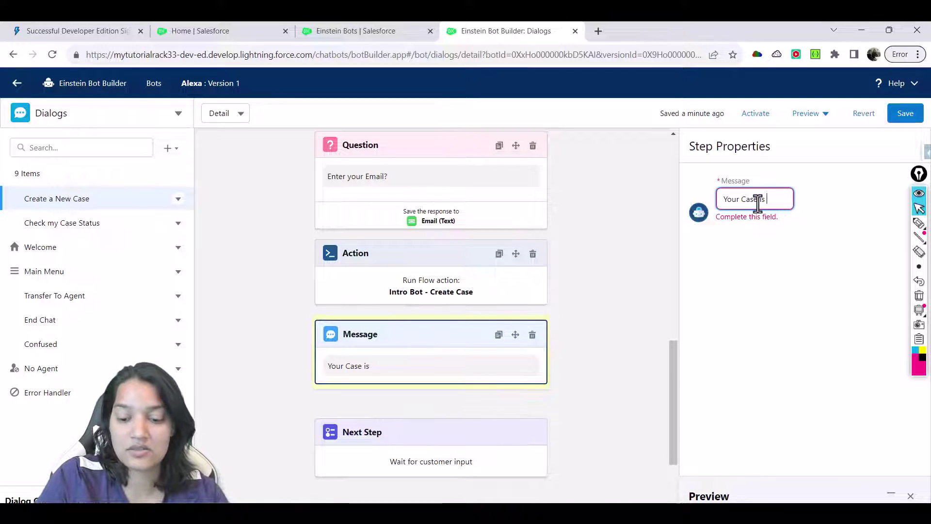
text(succesfully )
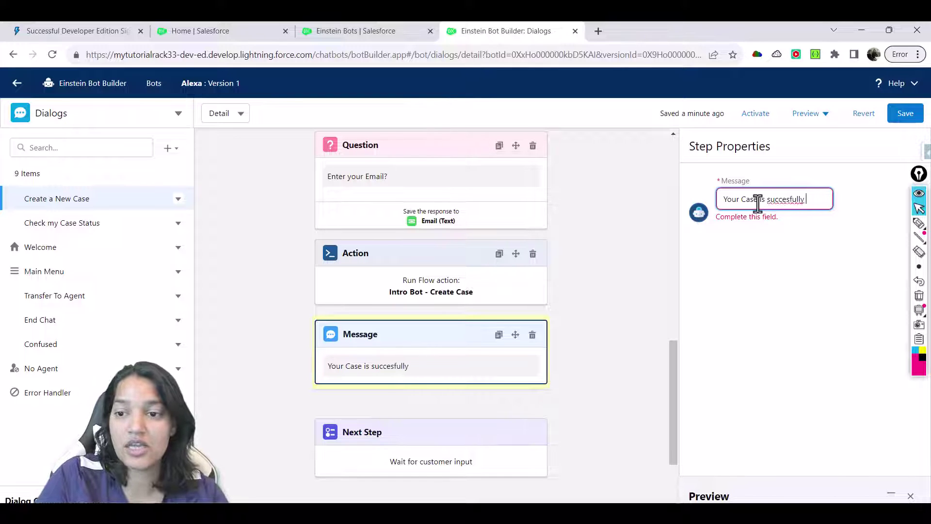
text(Created)
key(BackSpace)
key(BackSpace)
key(BackSpace)
key(BackSpace)
key(BackSpace)
key(BackSpace)
key(BackSpace)
key(BackSpace)
key(BackSpace)
key(BackSpace)
key(BackSpace)
key(BackSpace)
key(BackSpace)
text(sf)
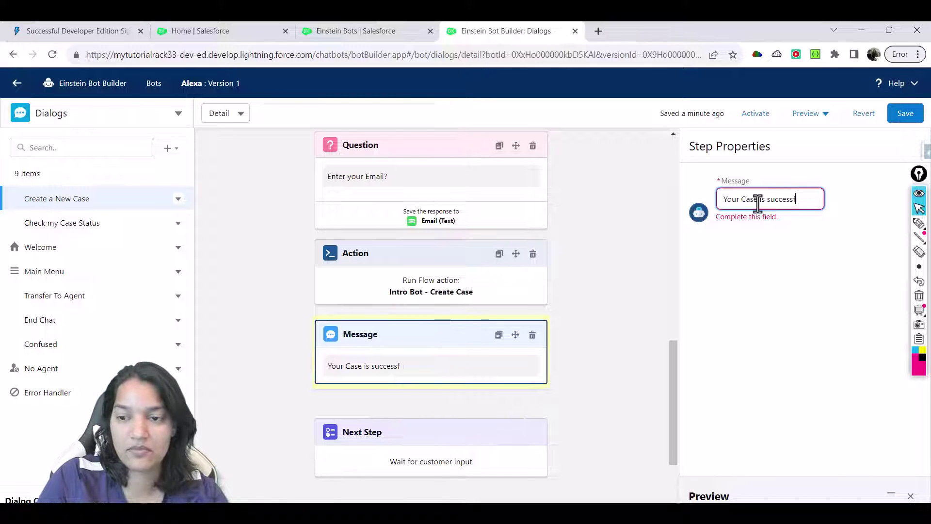
text(ully created)
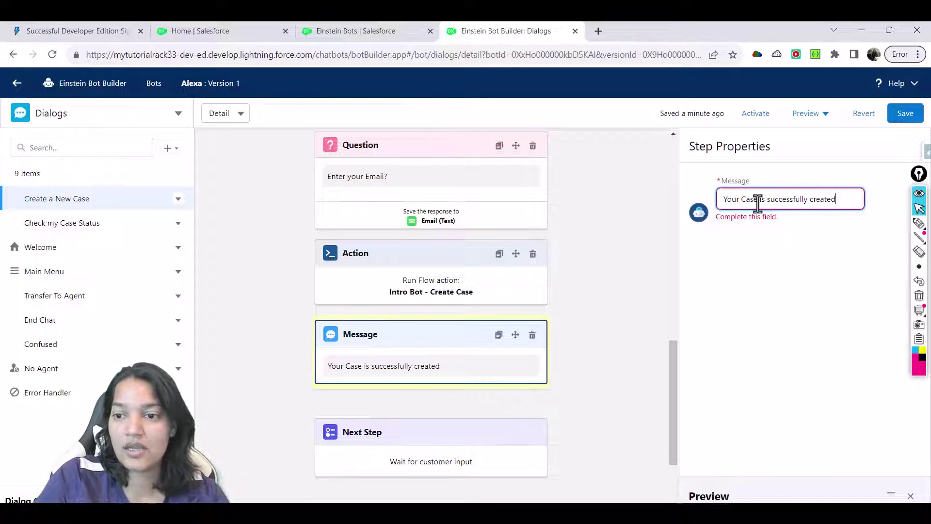
text(. Here is yo)
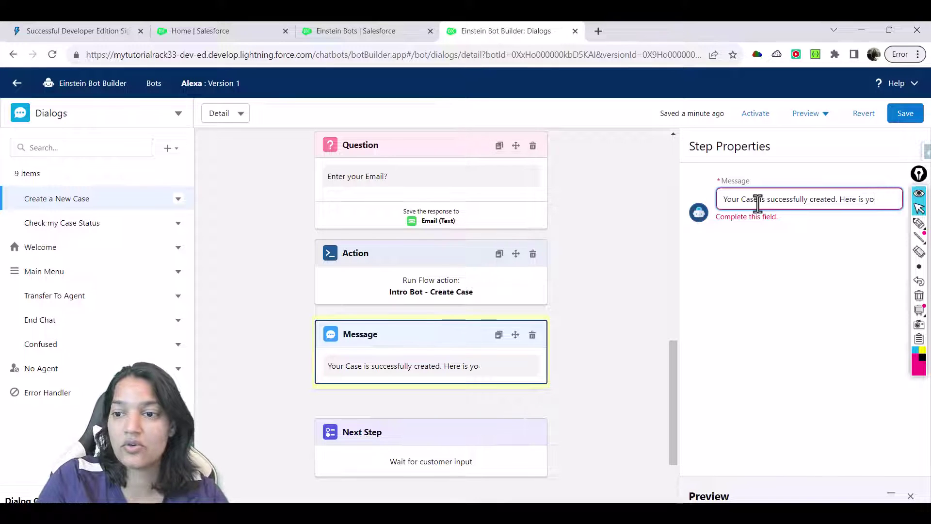
text(ur Case nu)
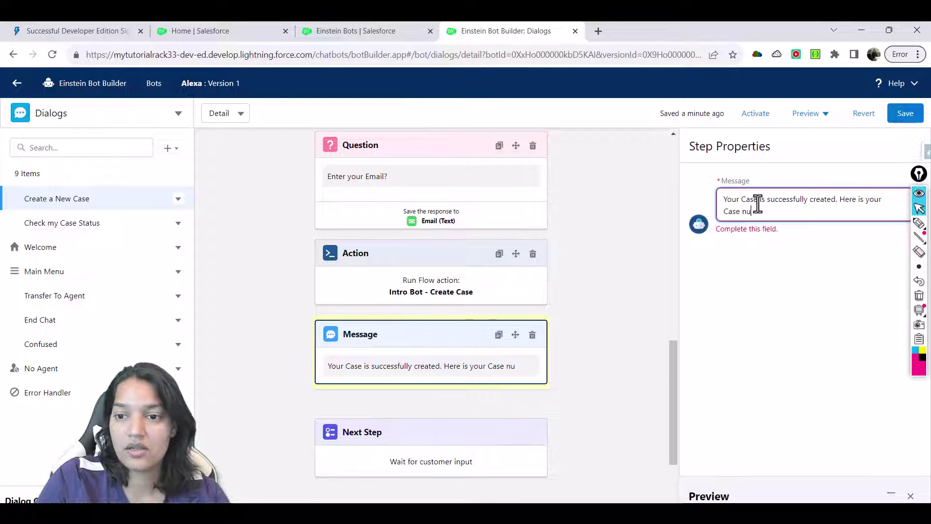
text(mber : {!)
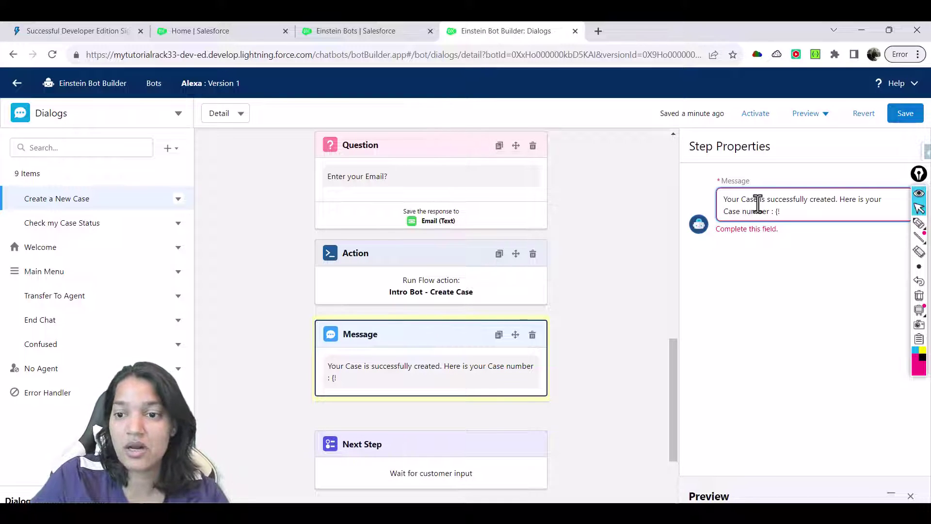
Step: Look up the flow action's Case_Number output variable and append it as the merge field in the success message
click(484, 296)
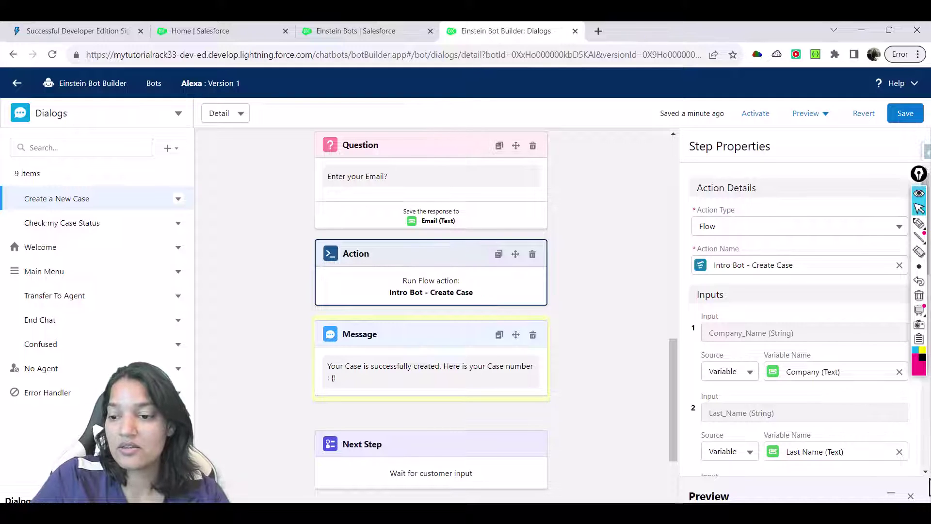
click(926, 472)
scroll(928, 478, down, 9)
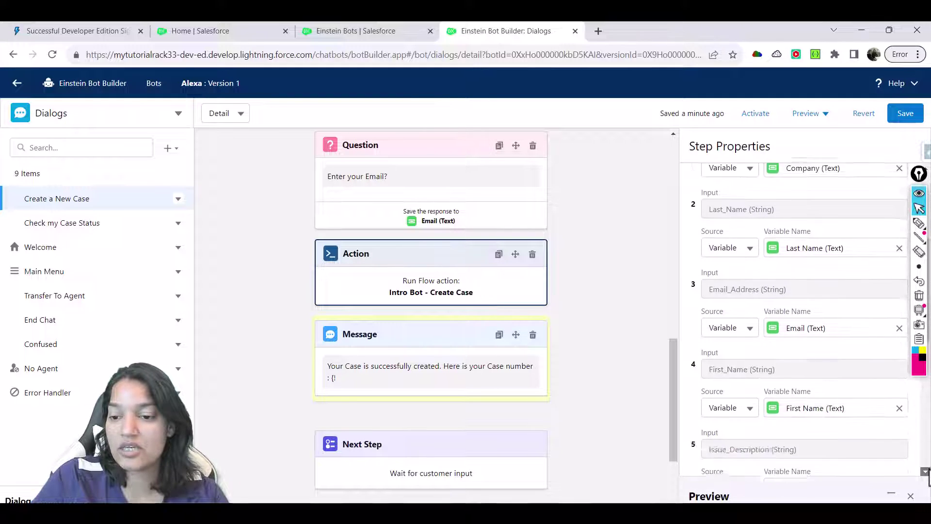
scroll(928, 478, down, 4)
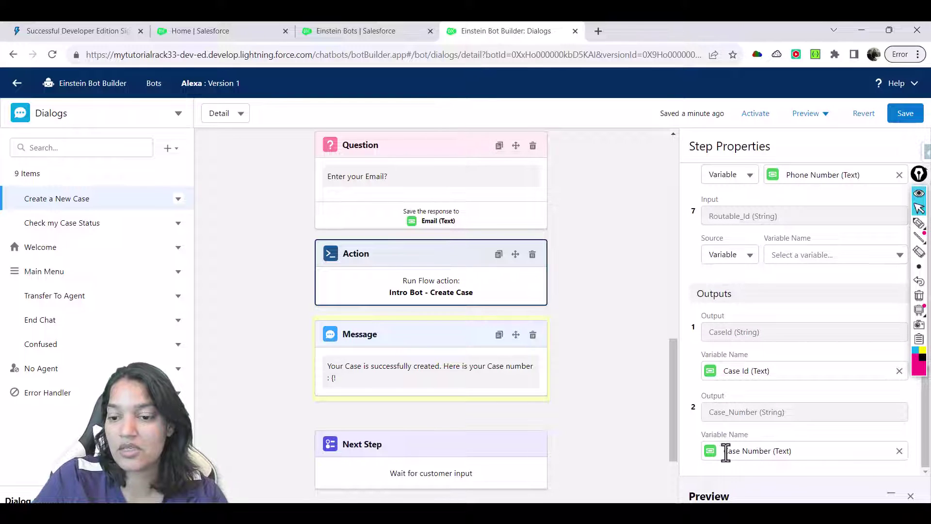
drag(726, 454, 769, 451)
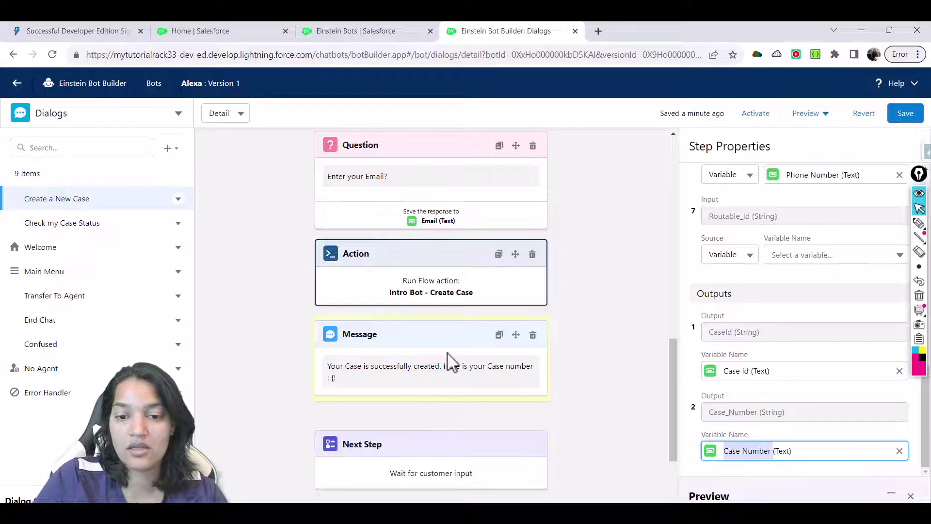
click(448, 368)
click(781, 206)
text(Case Number)
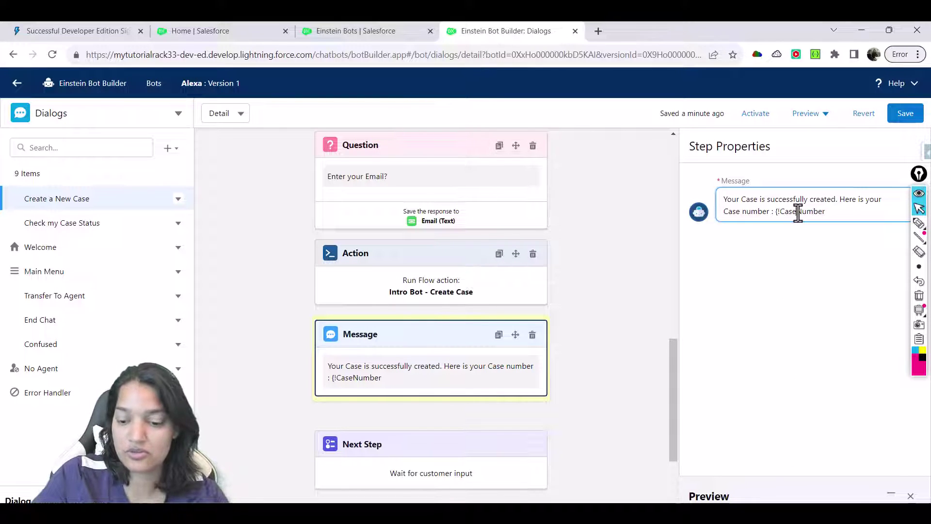
Step: Complete the success message's merge field as {!Case_Number} and append "and your case Id: {!Case_Id}", checking the variable mapped to the flow action's CaseId output
click(844, 215)
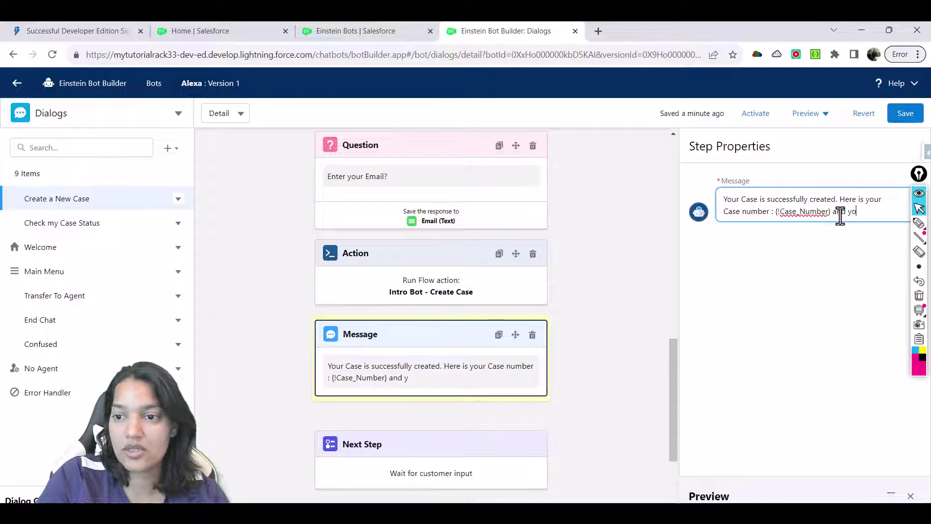
text(Id: {!)
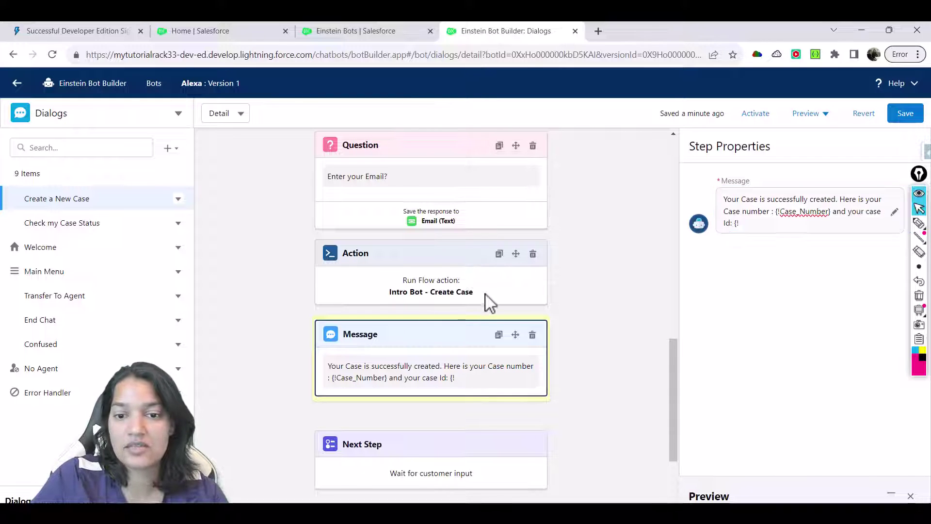
click(491, 298)
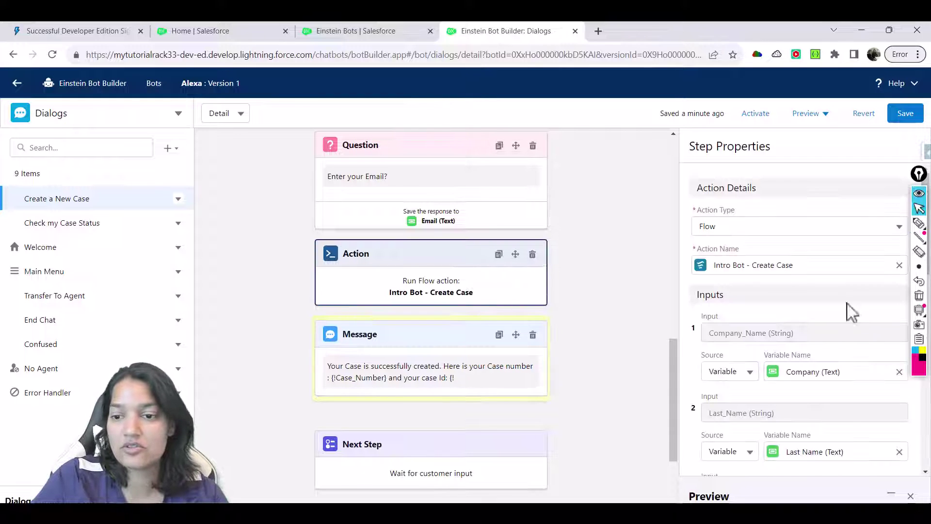
scroll(926, 474, down, 10)
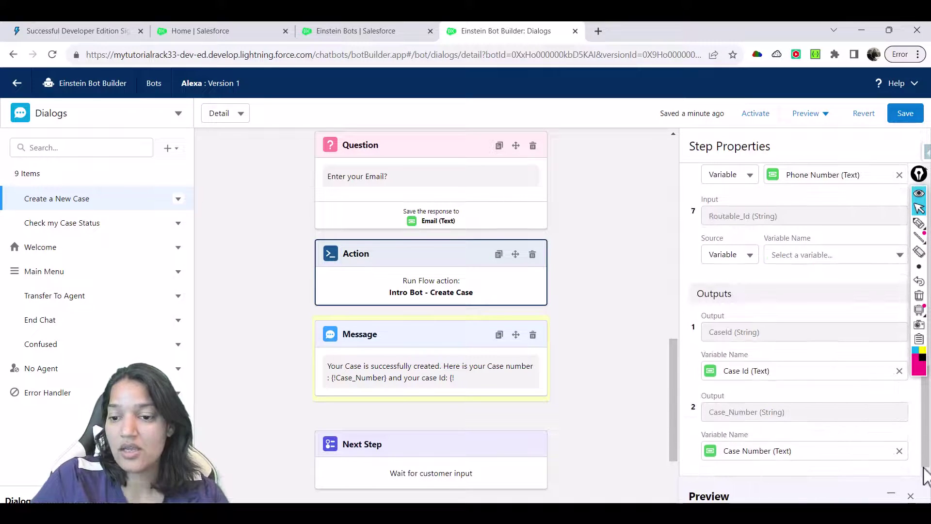
drag(722, 372, 750, 370)
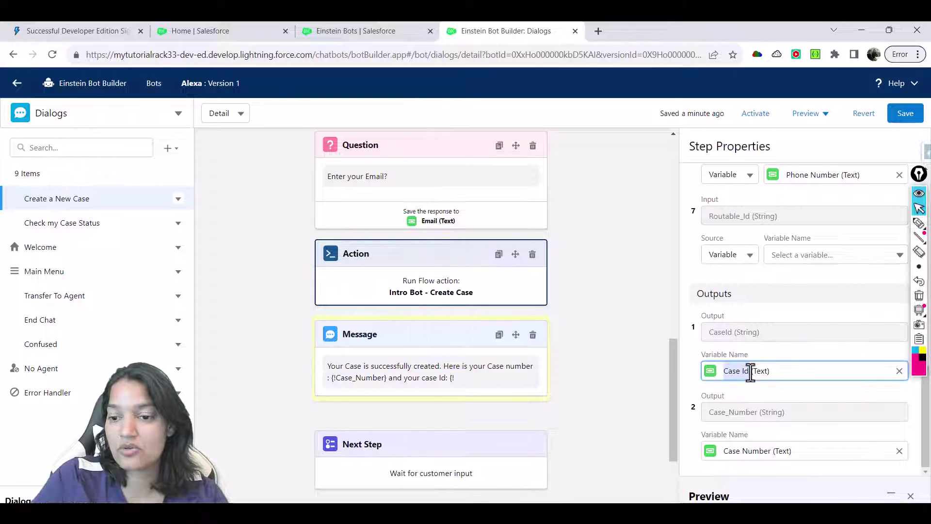
click(440, 393)
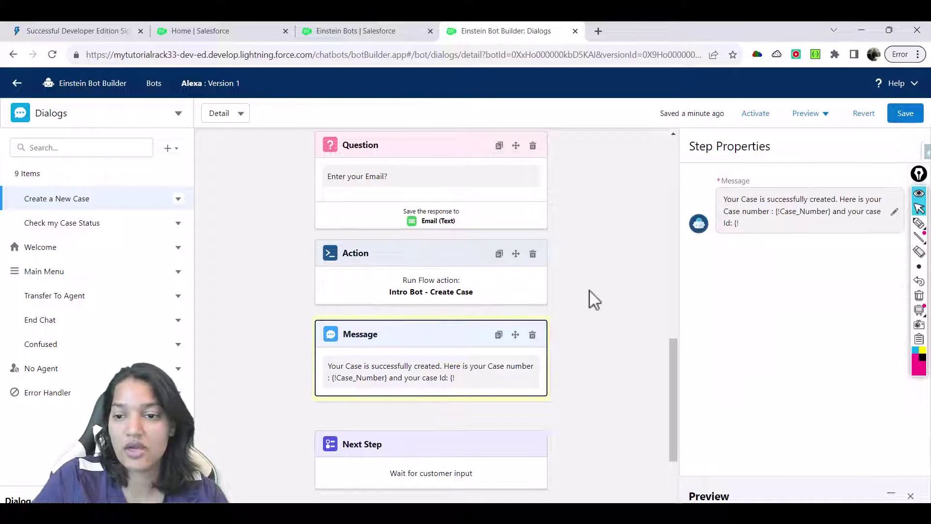
click(743, 225)
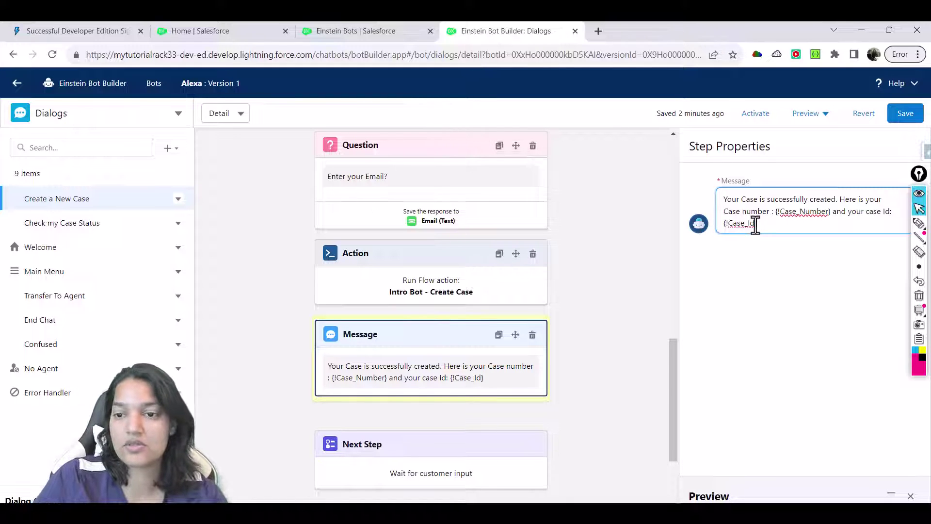
Step: Save the Alexa bot with the completed success message and activate Version 1
drag(726, 205, 831, 223)
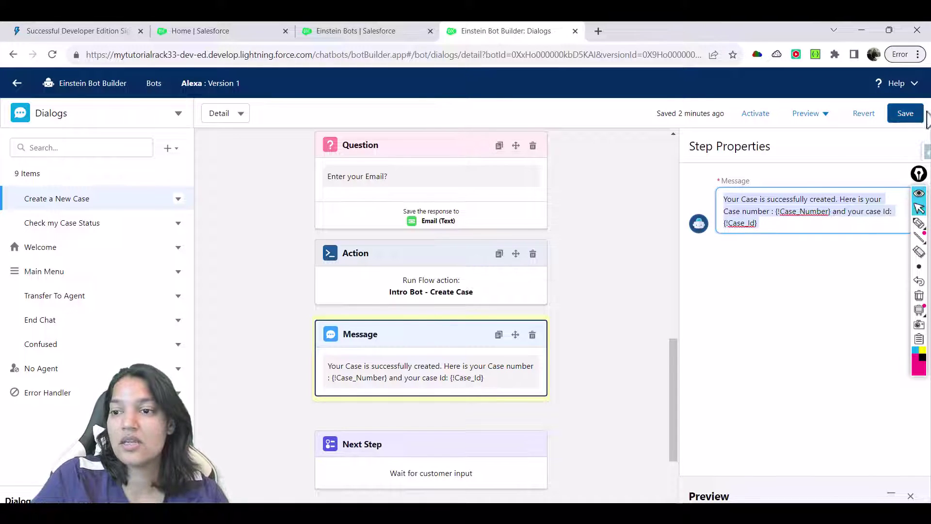
click(908, 116)
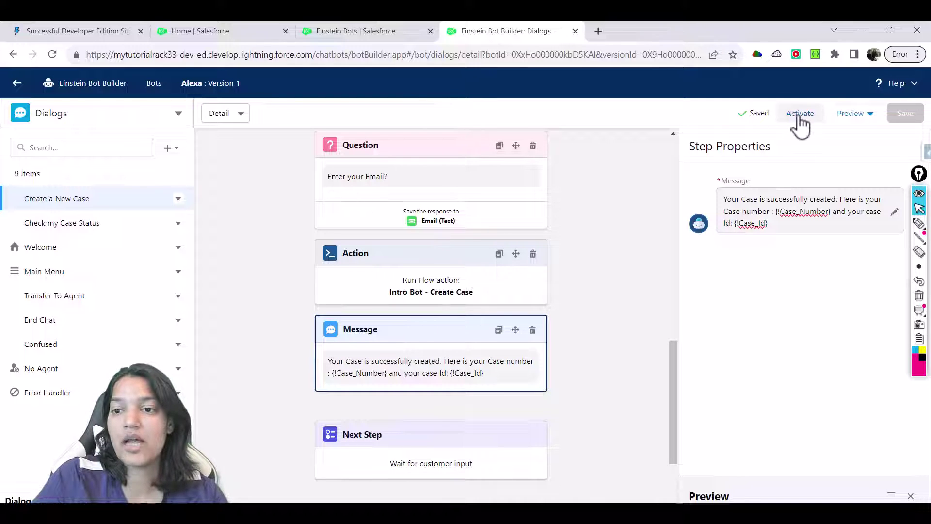
click(798, 118)
drag(672, 398, 266, 167)
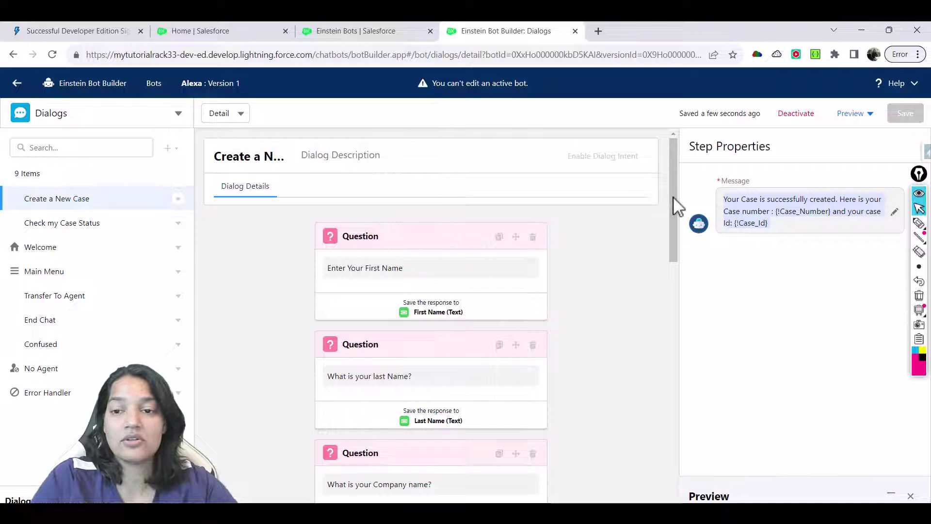
drag(673, 197, 683, 380)
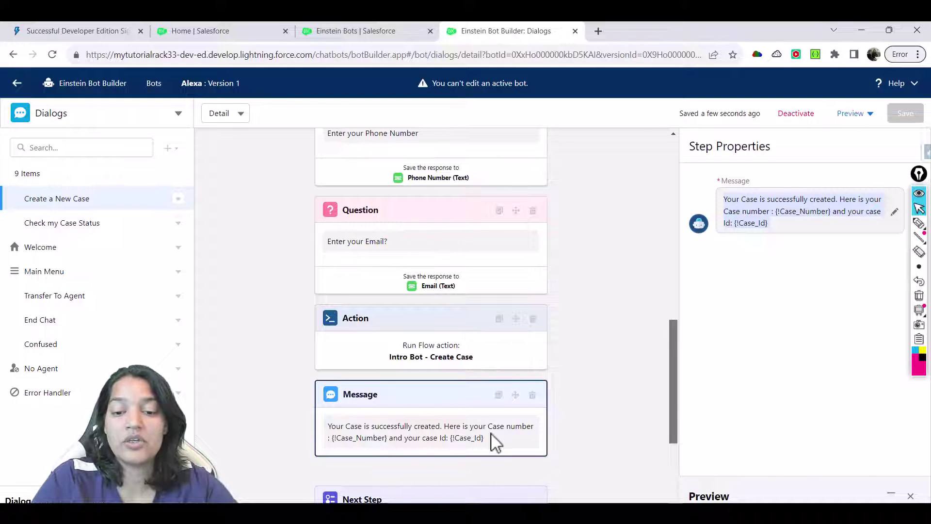
drag(480, 438, 347, 430)
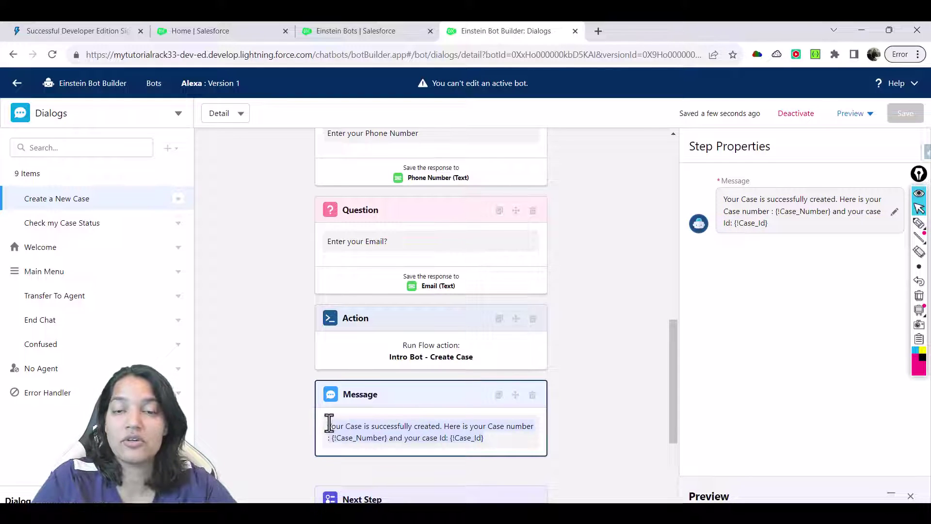